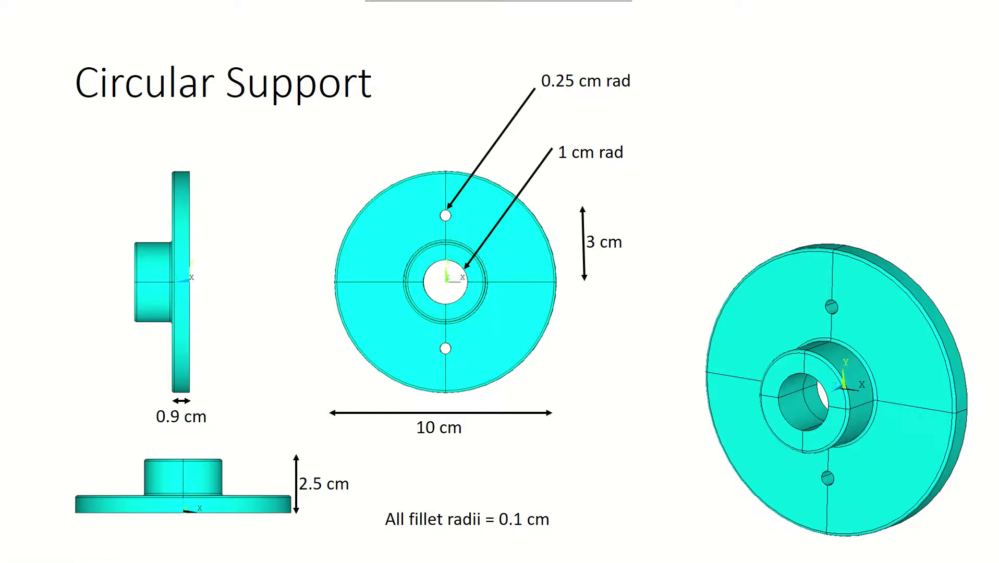
# - Close the Circular Support slide show and switch to the circular_support_poor_mesh.dat script in Notepad++
pyautogui.press('Escape')
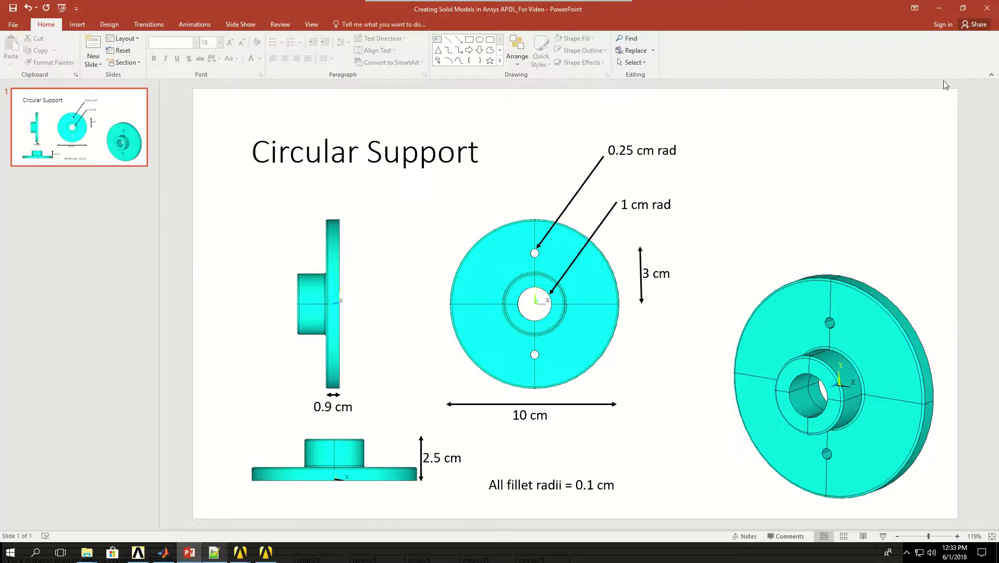
pyautogui.click(939, 9)
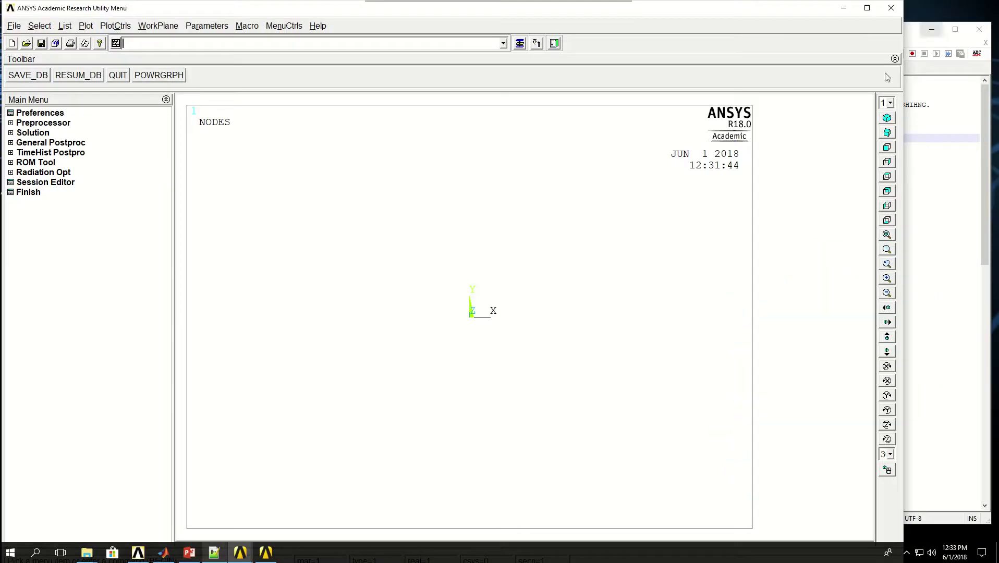
pyautogui.click(987, 132)
pyautogui.click(713, 146)
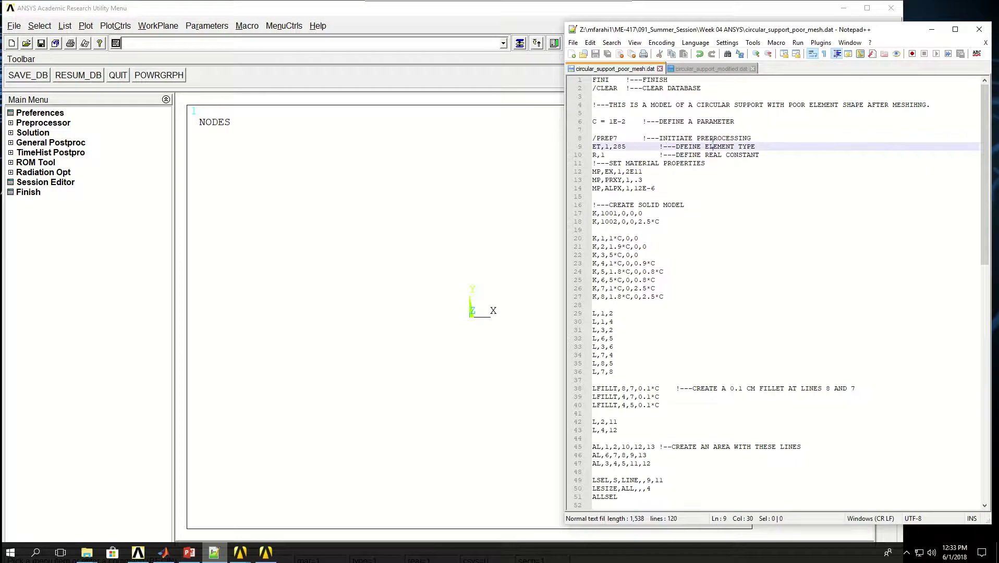
# - Examine the script's opening commands for clearing the database, the element type, the material properties and the first keypoint definitions
pyautogui.scroll(-2, 667, 183)
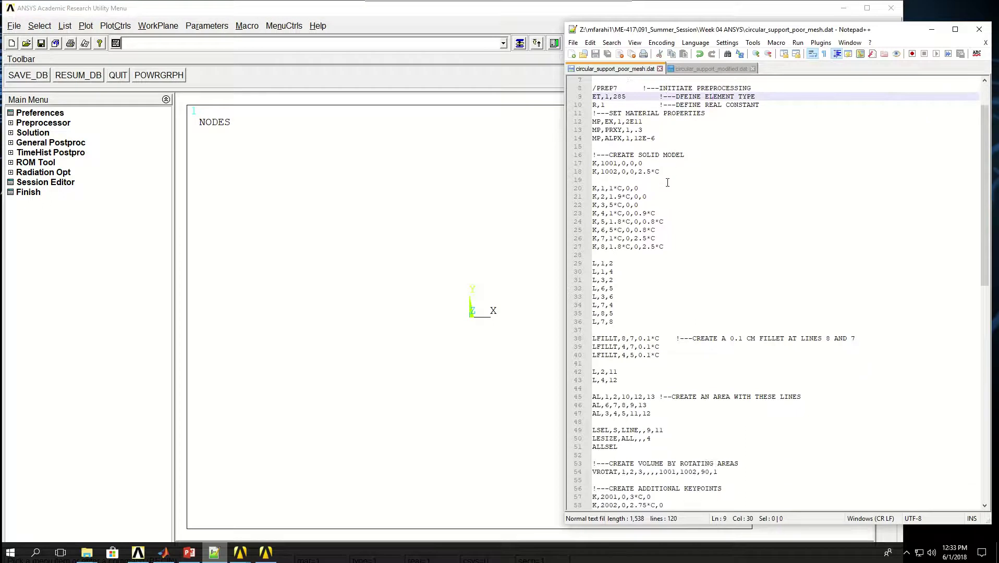
pyautogui.scroll(-2, 668, 183)
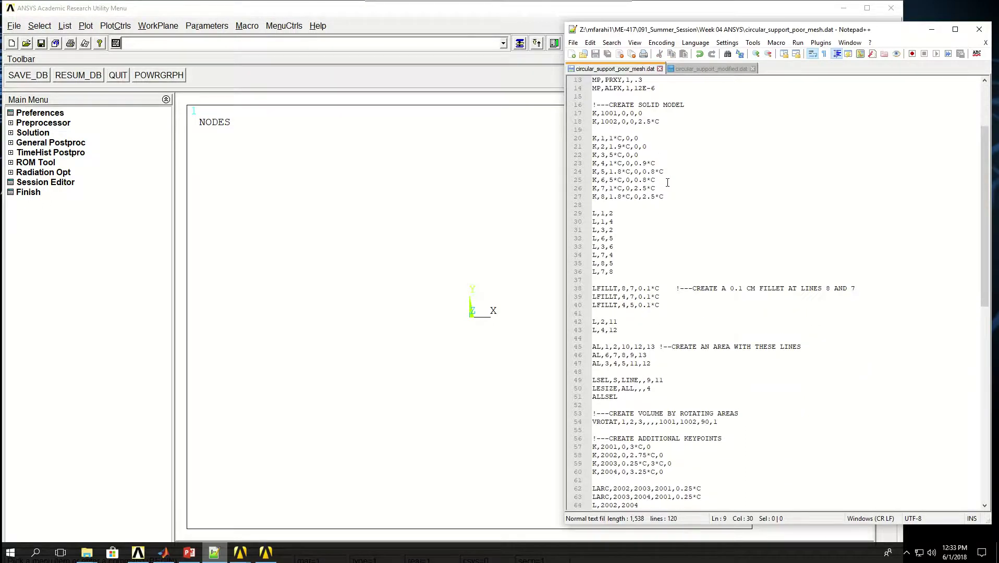
pyautogui.scroll(4, 667, 183)
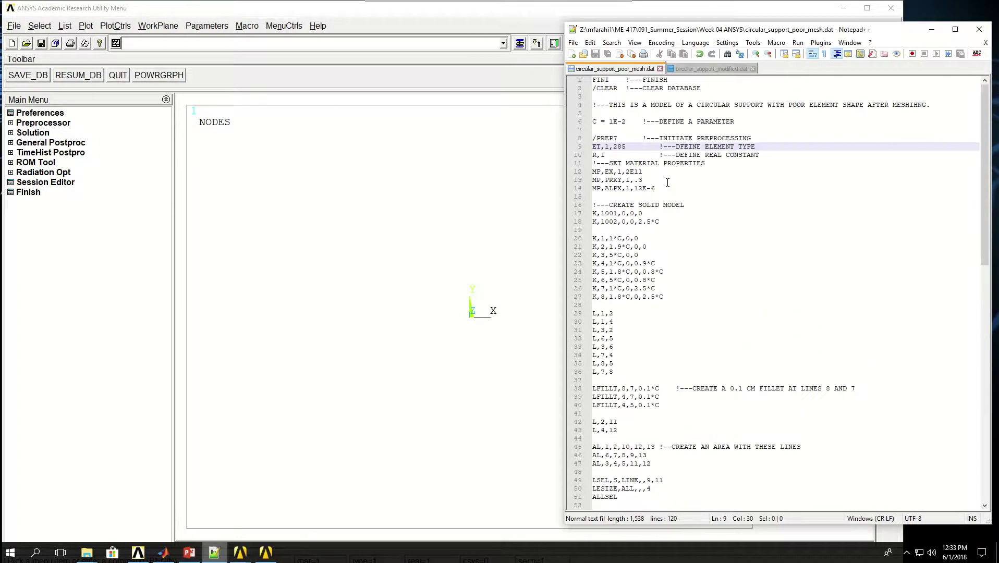
pyautogui.click(669, 81)
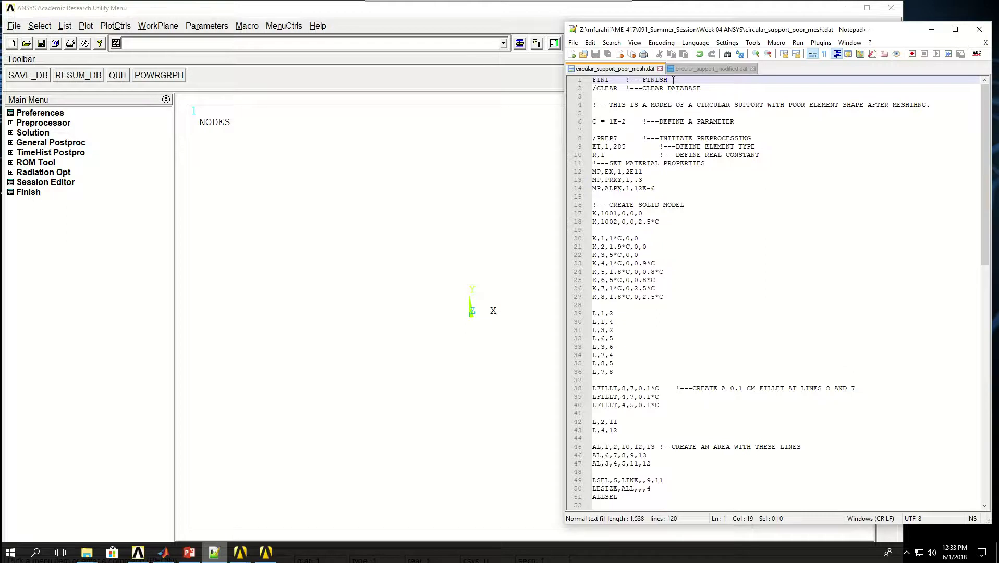
pyautogui.click(714, 87)
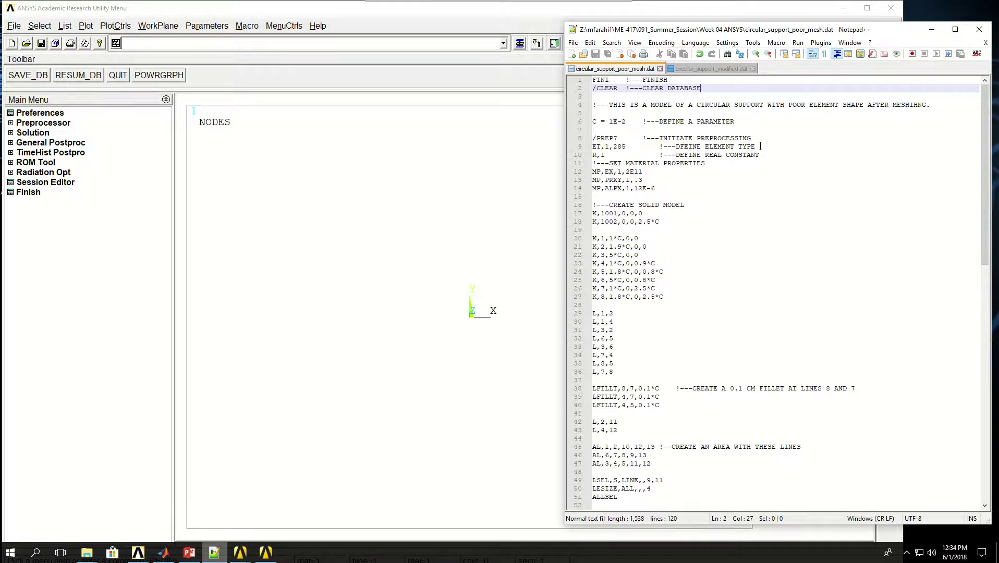
pyautogui.moveTo(760, 146); pyautogui.dragTo(748, 145)
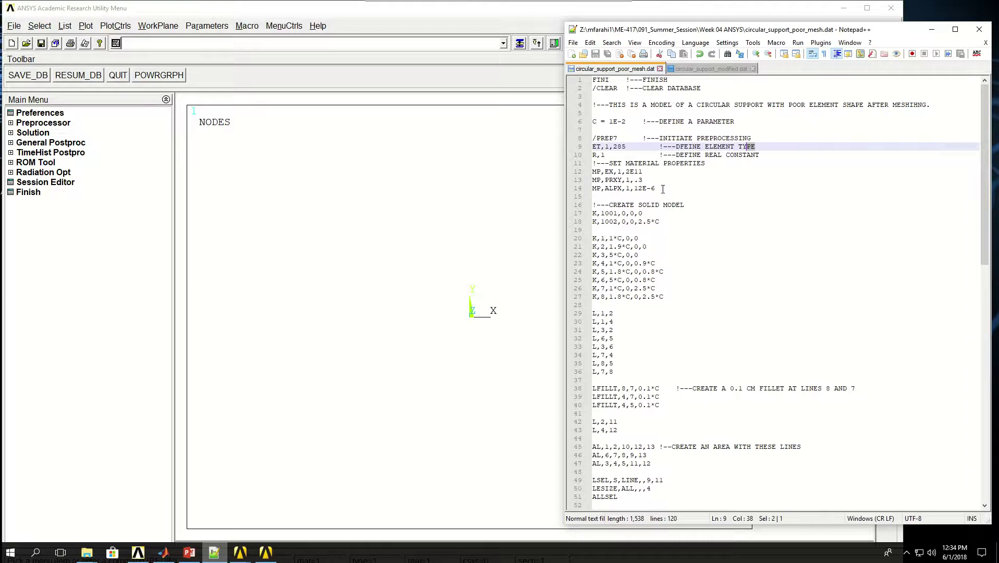
pyautogui.moveTo(665, 189); pyautogui.dragTo(587, 172)
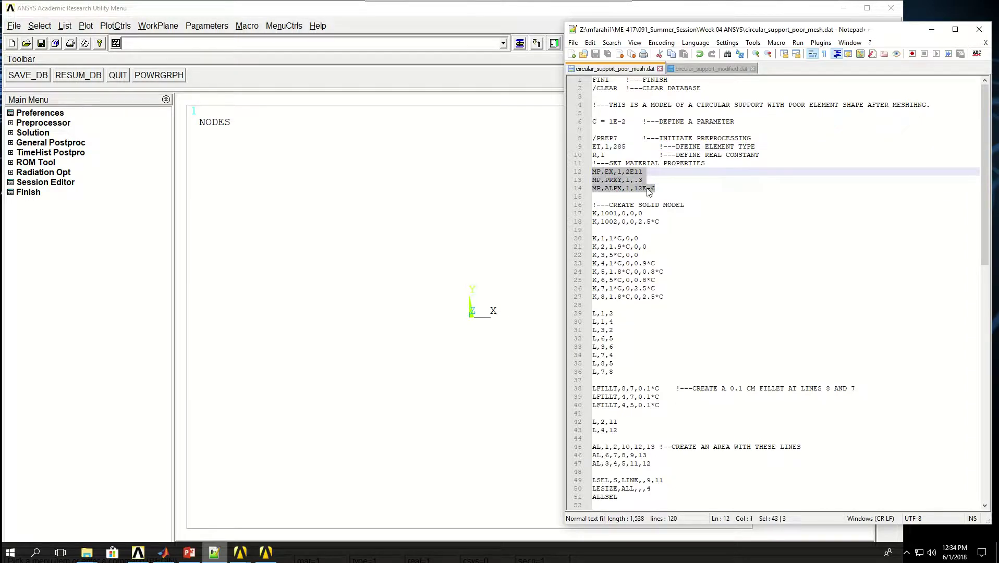
pyautogui.click(607, 195)
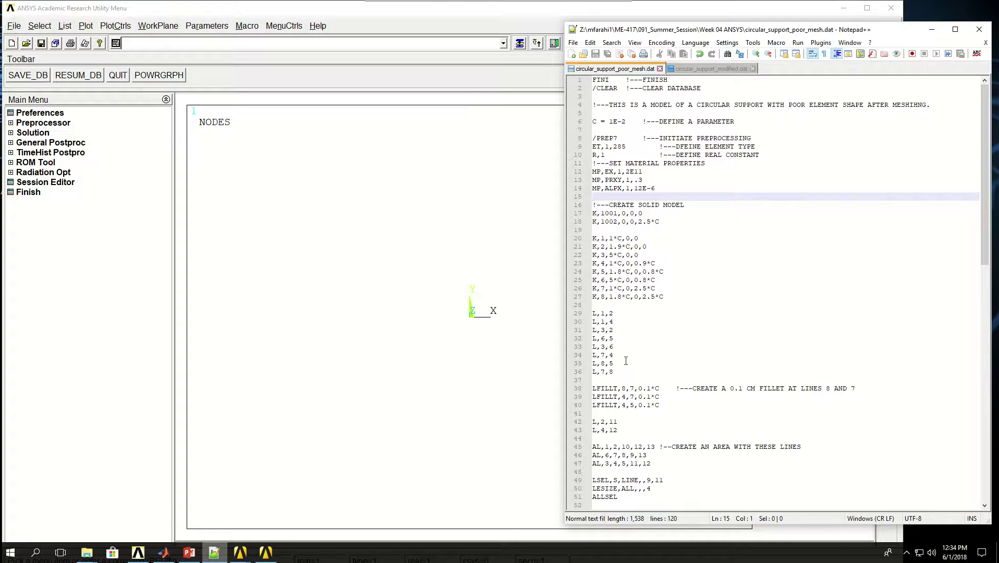
pyautogui.moveTo(602, 213); pyautogui.dragTo(617, 213)
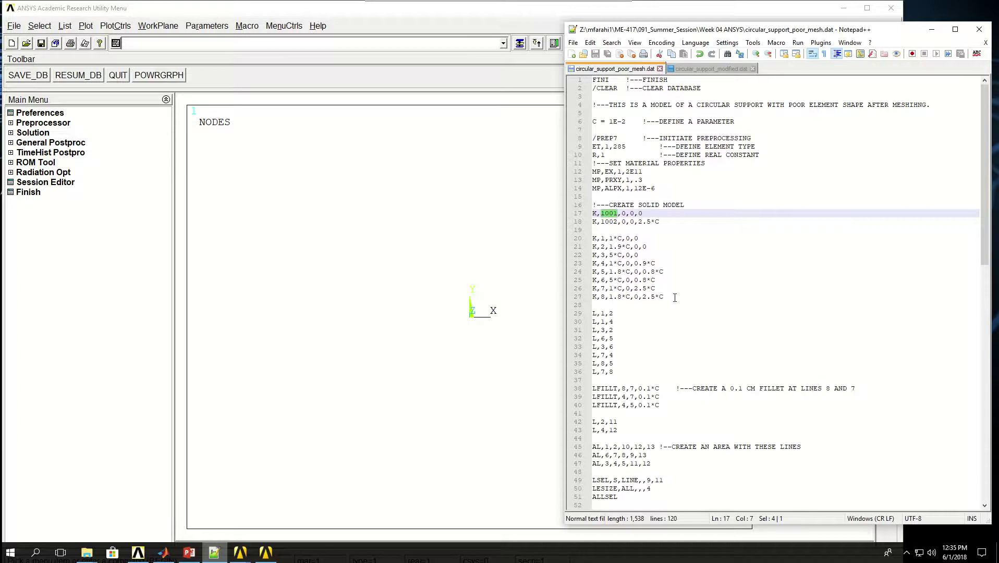
# - Copy script lines 1 to 27, from FINI through K,8,1.8*C,0,2.5*C, and run them in ANSYS, accepting the database clear
pyautogui.moveTo(671, 299); pyautogui.dragTo(591, 74)
pyautogui.rightClick(610, 83)
pyautogui.click(639, 102)
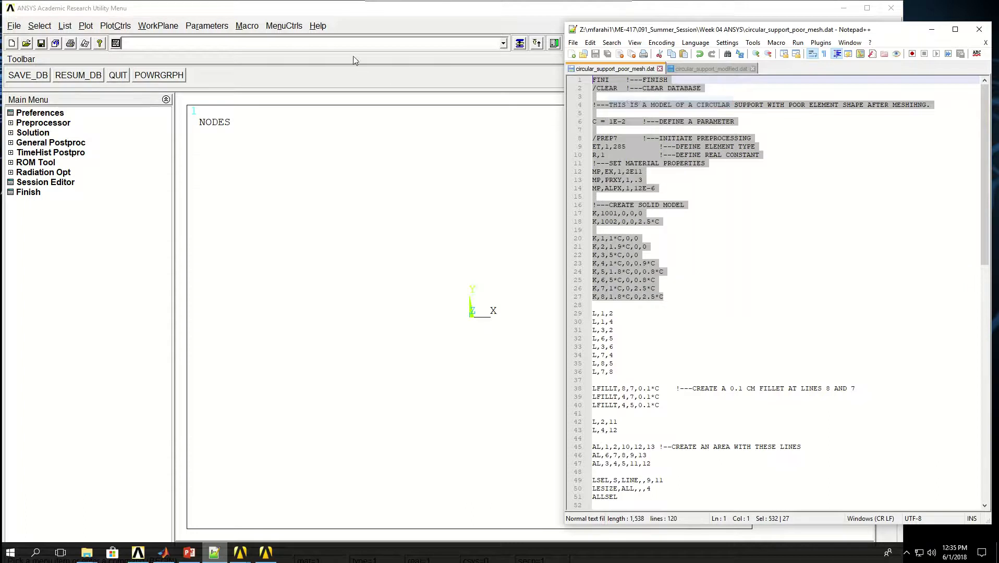
pyautogui.rightClick(350, 44)
pyautogui.click(376, 119)
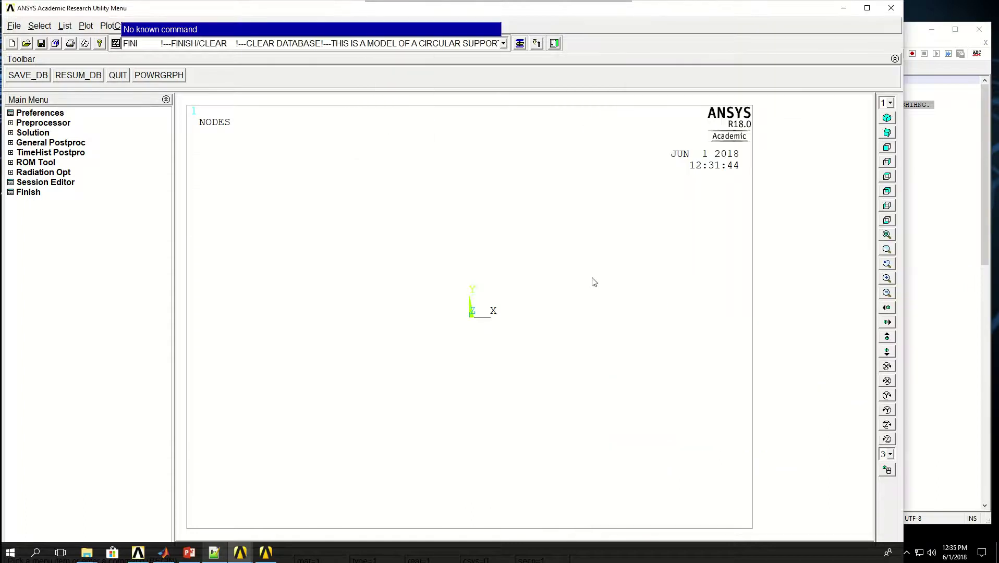
pyautogui.press('Return')
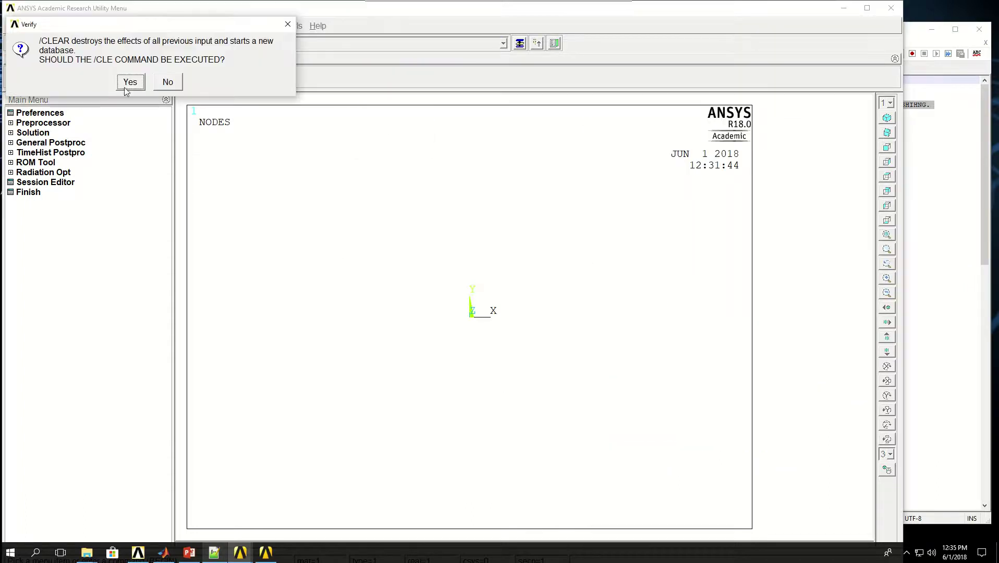
pyautogui.click(130, 82)
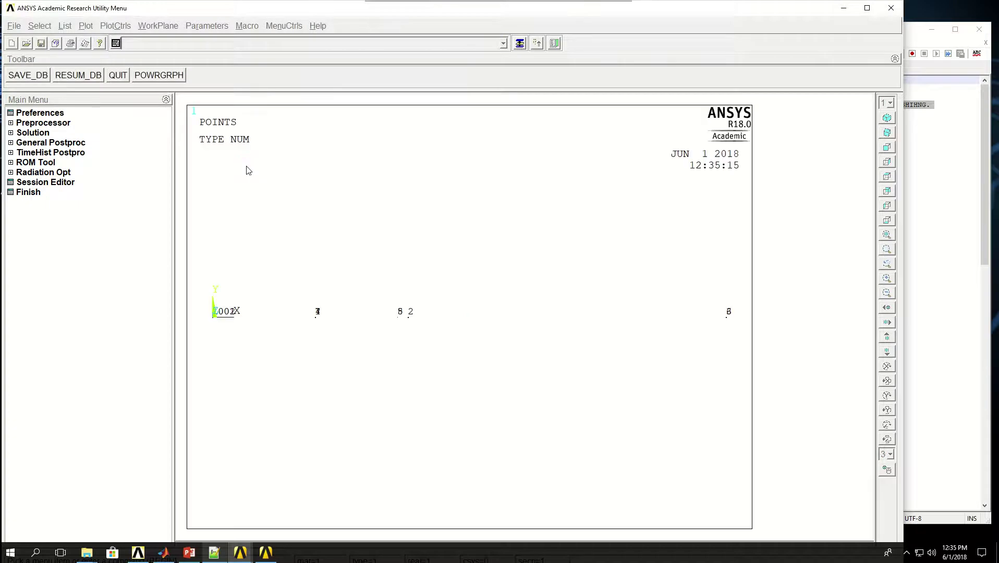
pyautogui.click(893, 179)
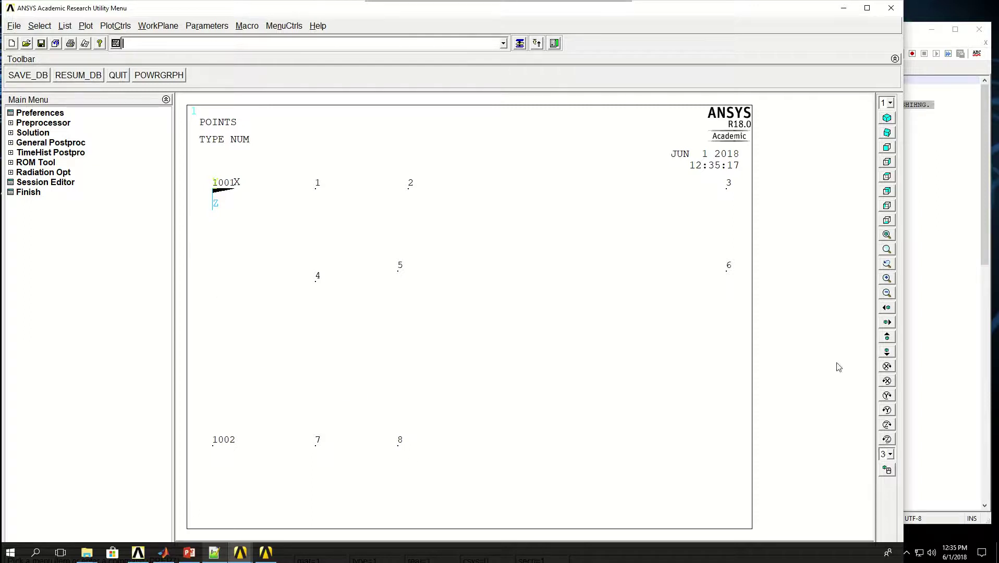
# - Copy the line commands L,1,2 through L,7,8 from the Notepad++ script and run them in ANSYS to connect the keypoints
pyautogui.click(981, 170)
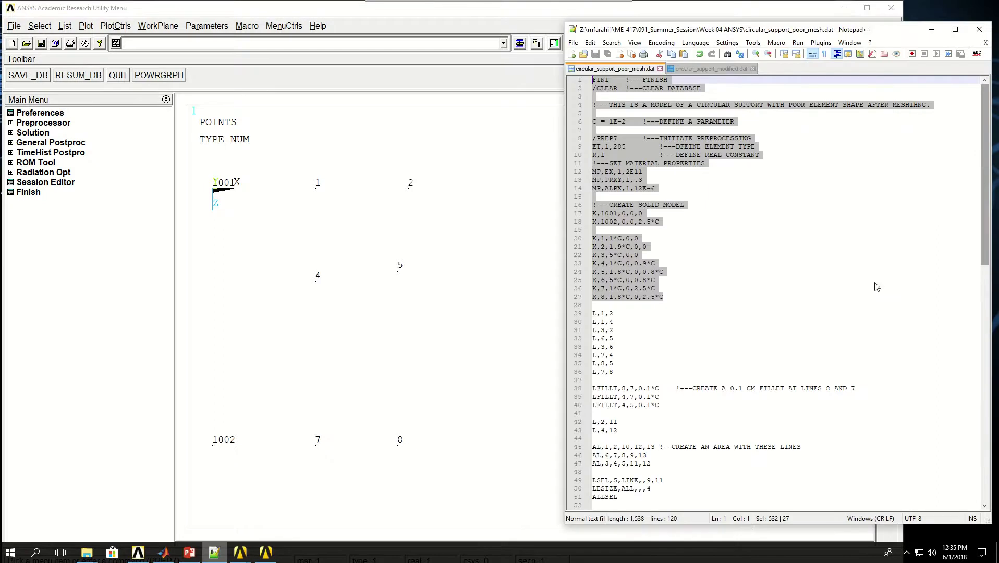
pyautogui.click(662, 289)
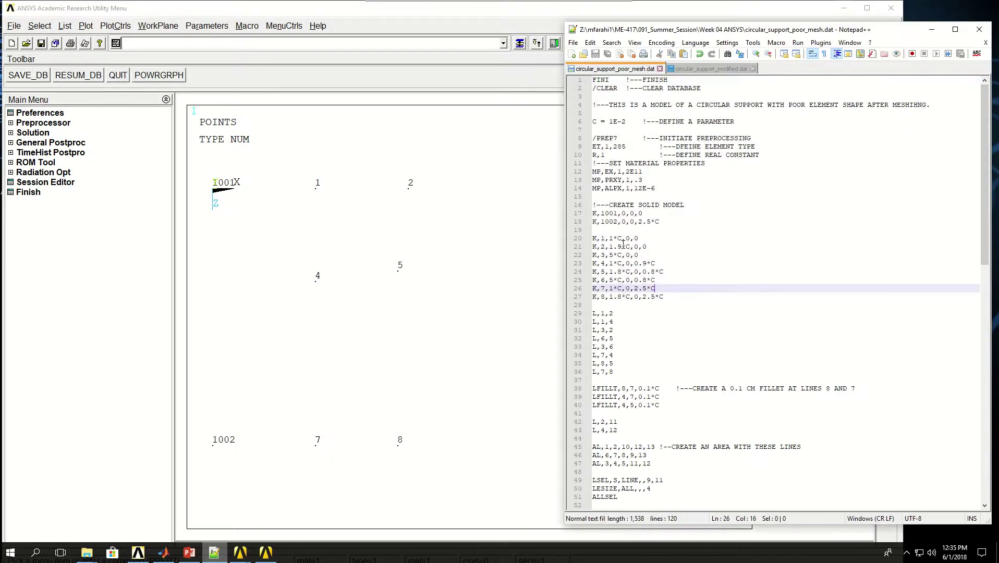
pyautogui.moveTo(624, 246); pyautogui.dragTo(613, 246)
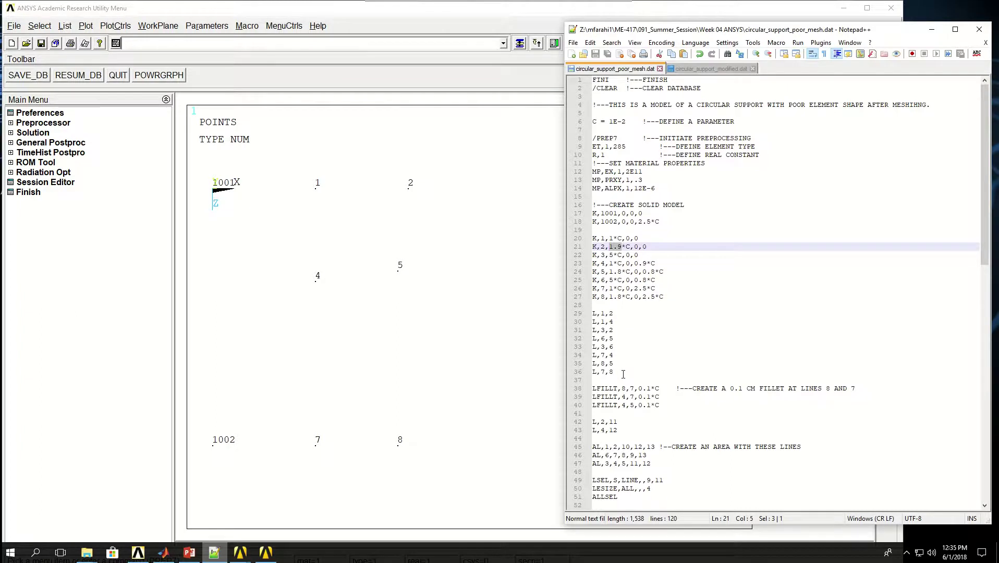
pyautogui.moveTo(623, 374); pyautogui.dragTo(586, 314)
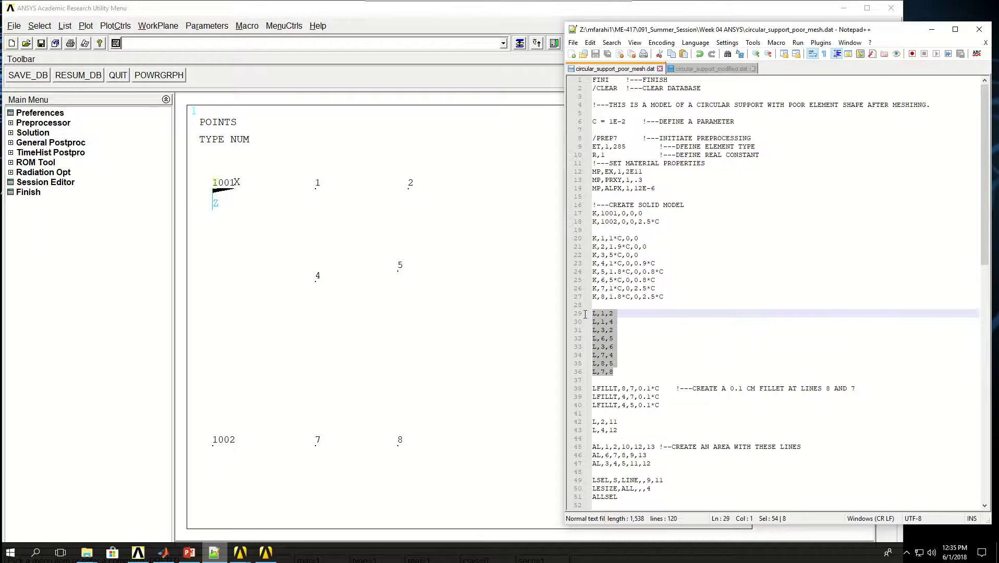
pyautogui.rightClick(602, 334)
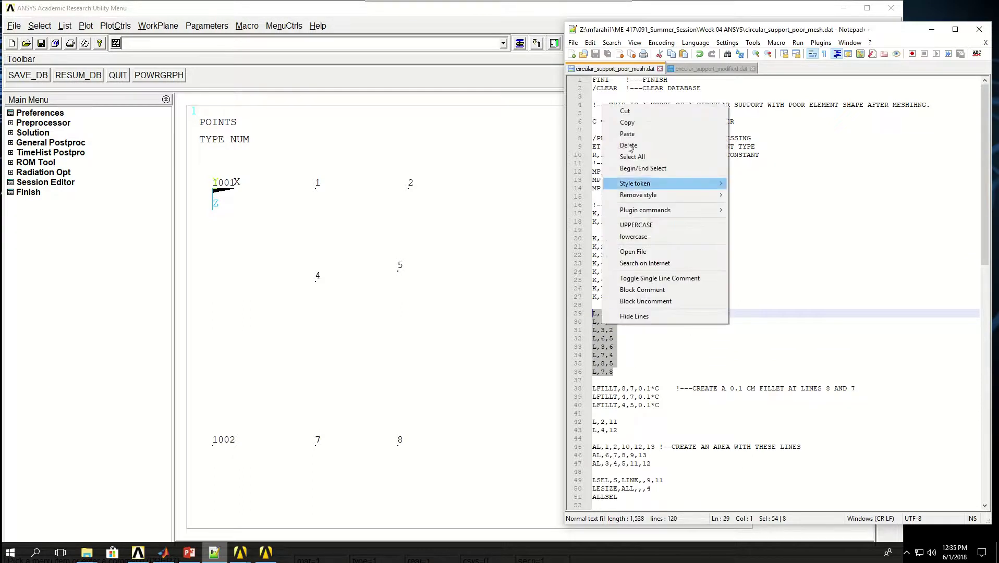
pyautogui.click(629, 127)
pyautogui.rightClick(437, 46)
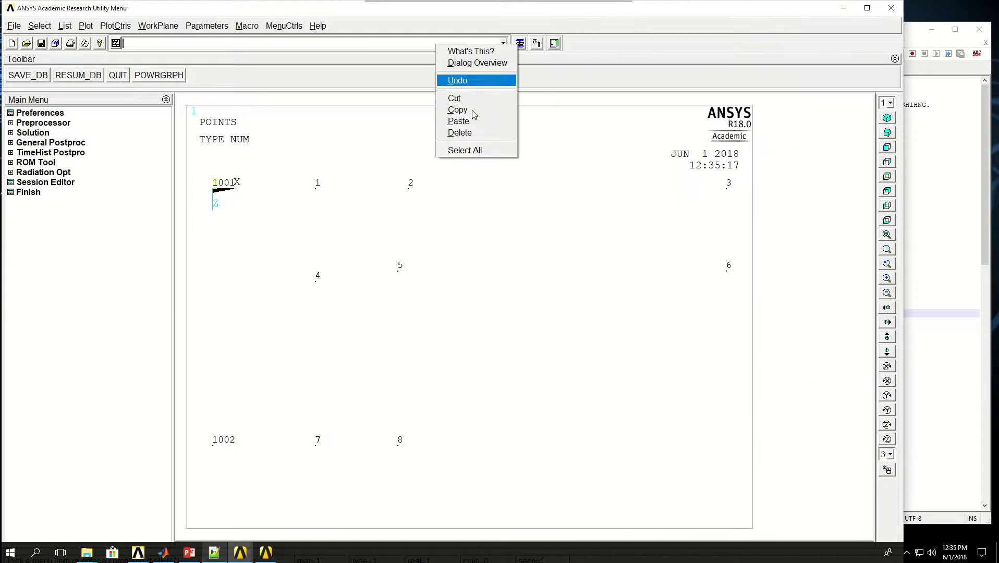
pyautogui.click(467, 121)
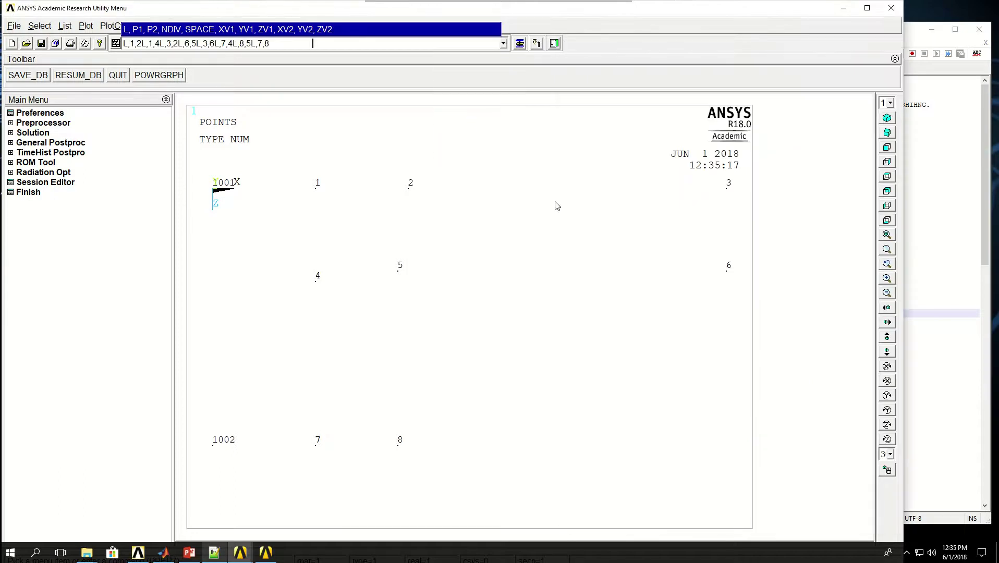
pyautogui.press('Return')
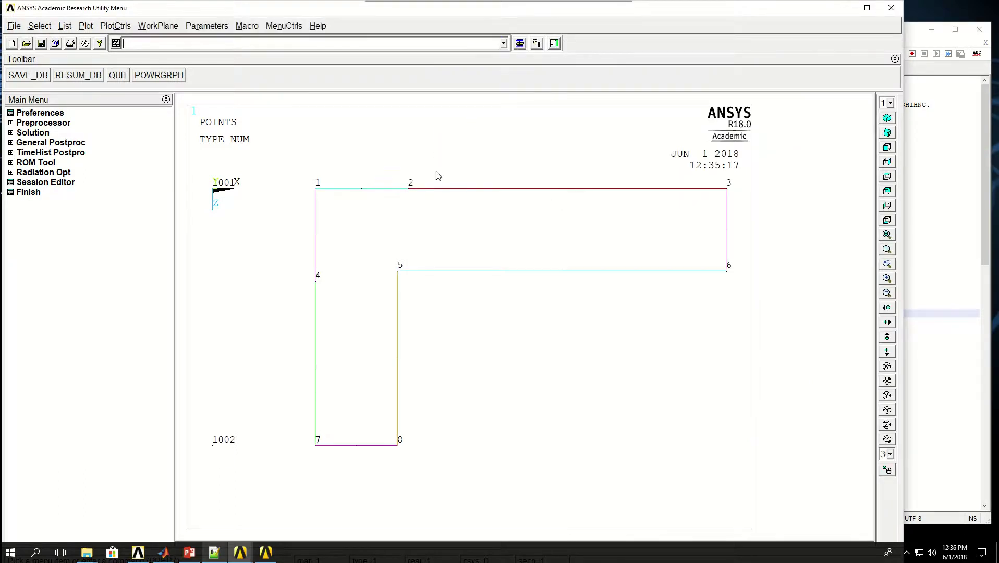
# - Turn on line numbers in the plot numbering controls and plot the lines with lplot
pyautogui.click(117, 26)
pyautogui.click(133, 72)
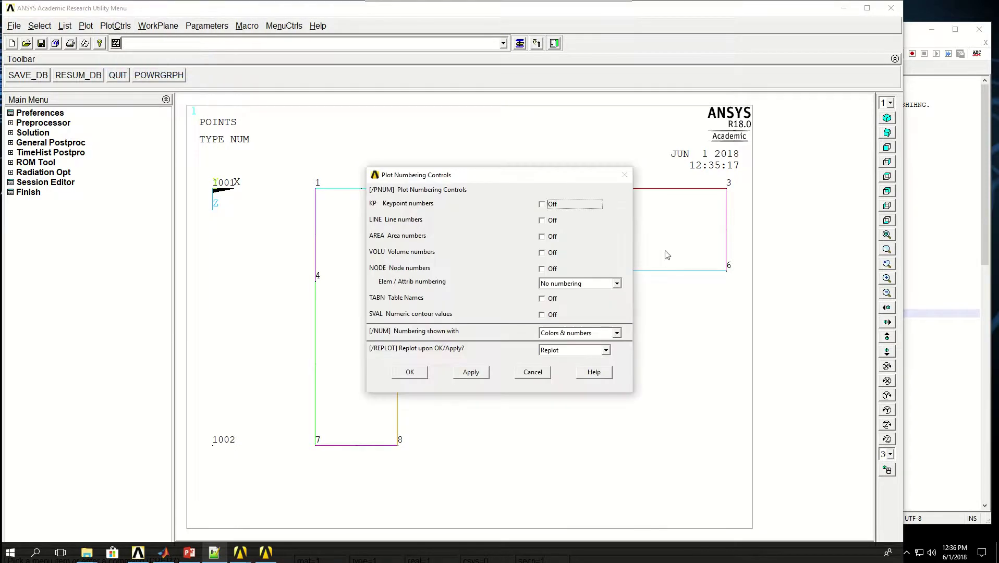
pyautogui.click(550, 222)
pyautogui.click(402, 378)
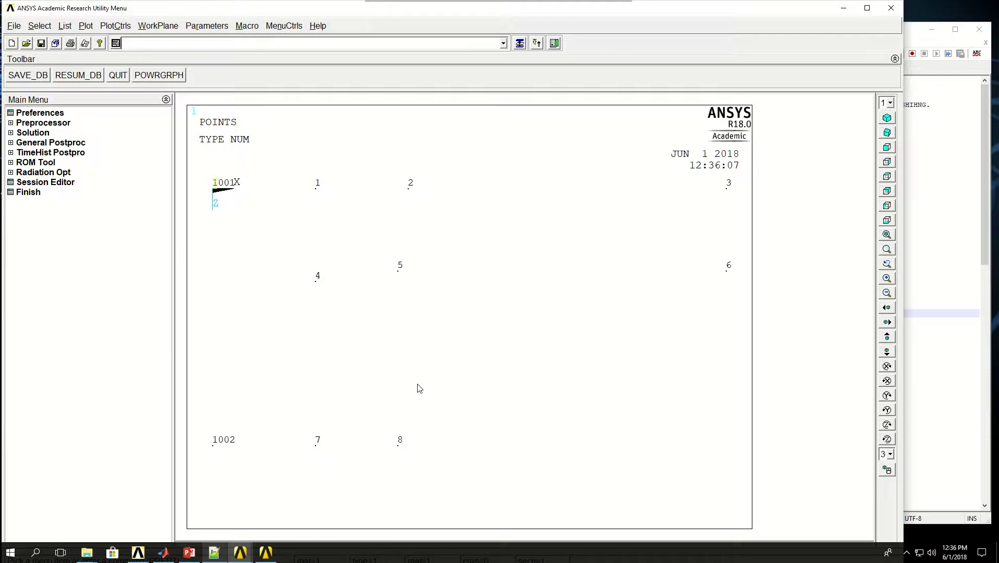
pyautogui.write('lplot')
pyautogui.press('Return')
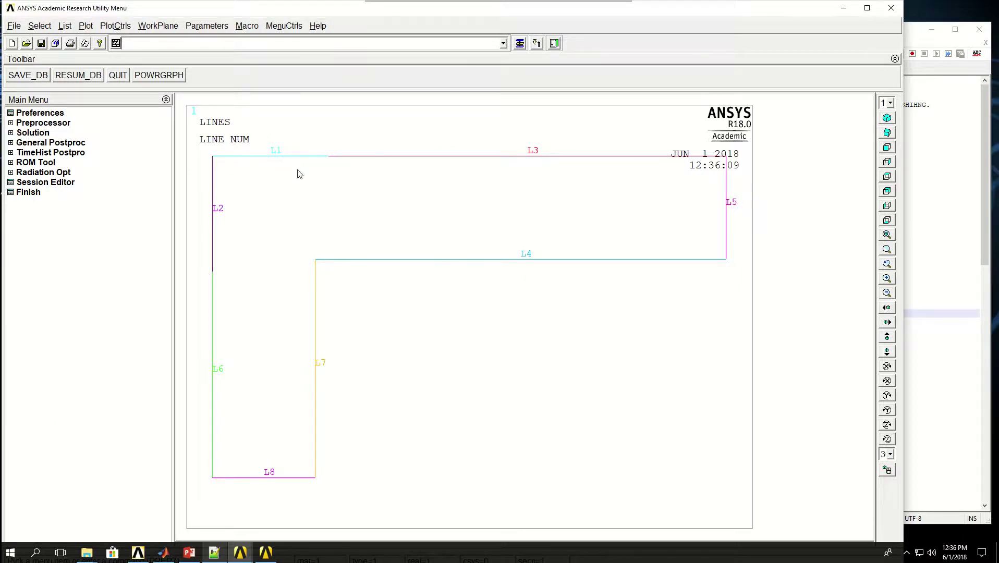
# - Examine the script's LFILLT commands in Notepad++ against the numbered lines in ANSYS, including the 0.1*C fillet radius
pyautogui.click(987, 232)
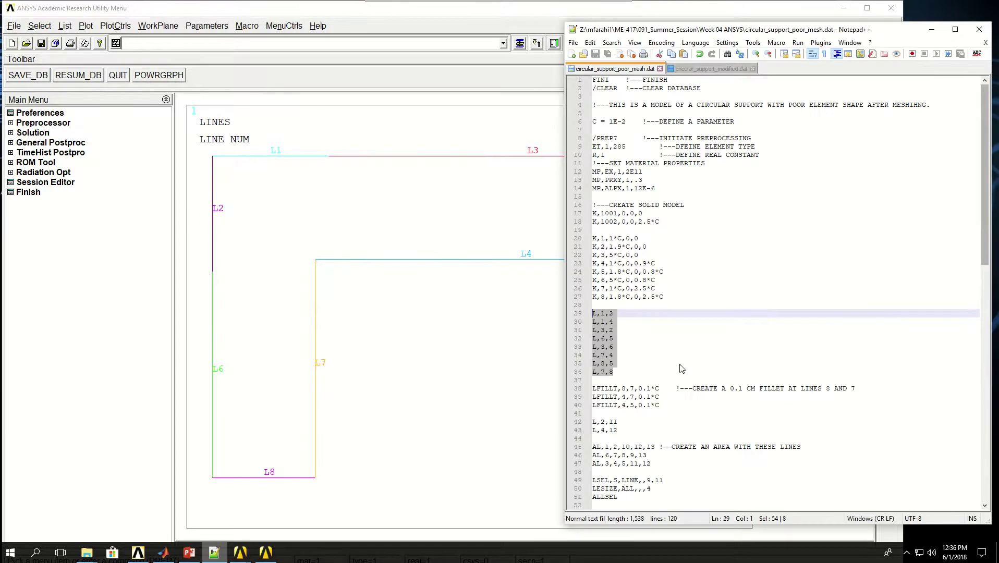
pyautogui.scroll(-3, 679, 364)
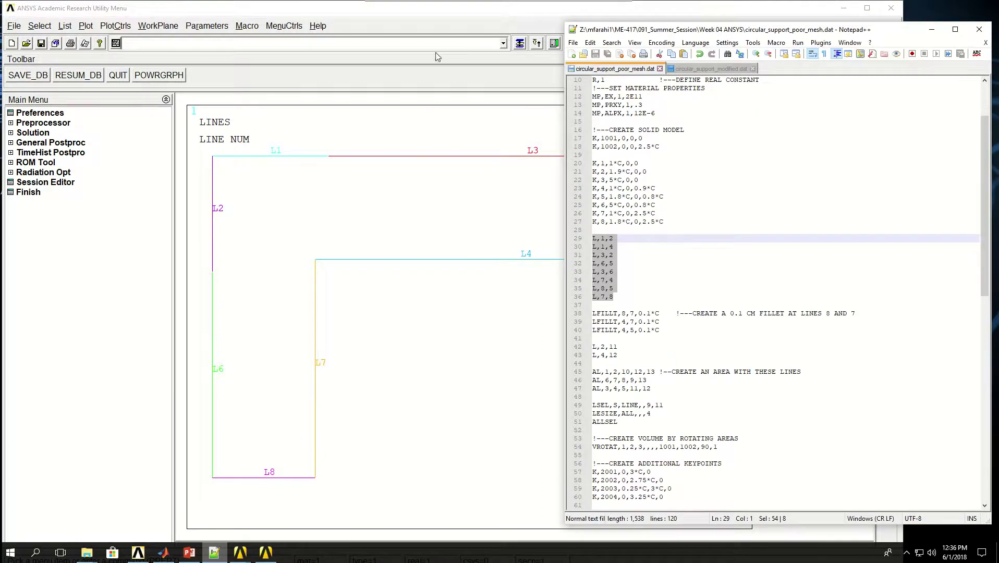
pyautogui.click(450, 18)
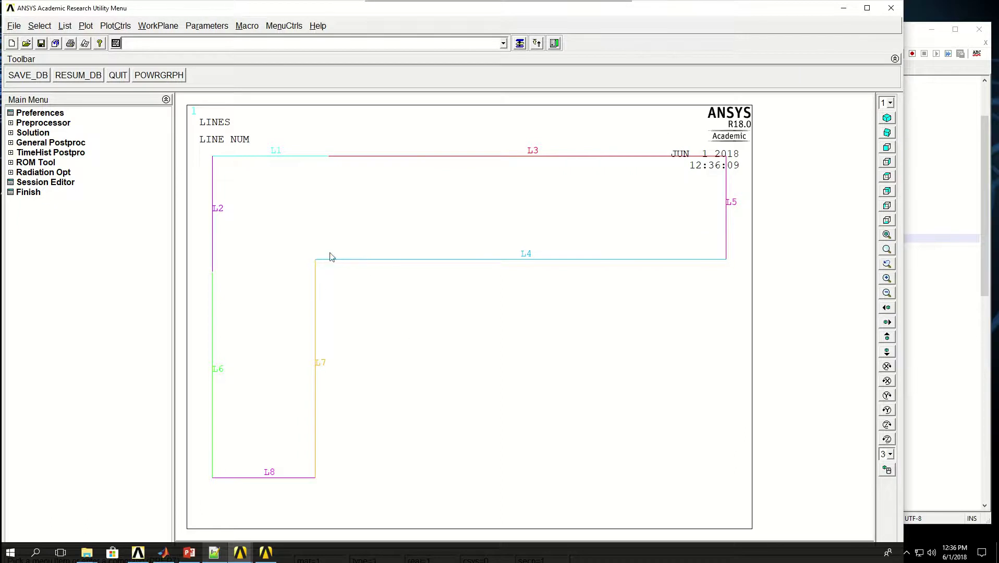
pyautogui.click(910, 34)
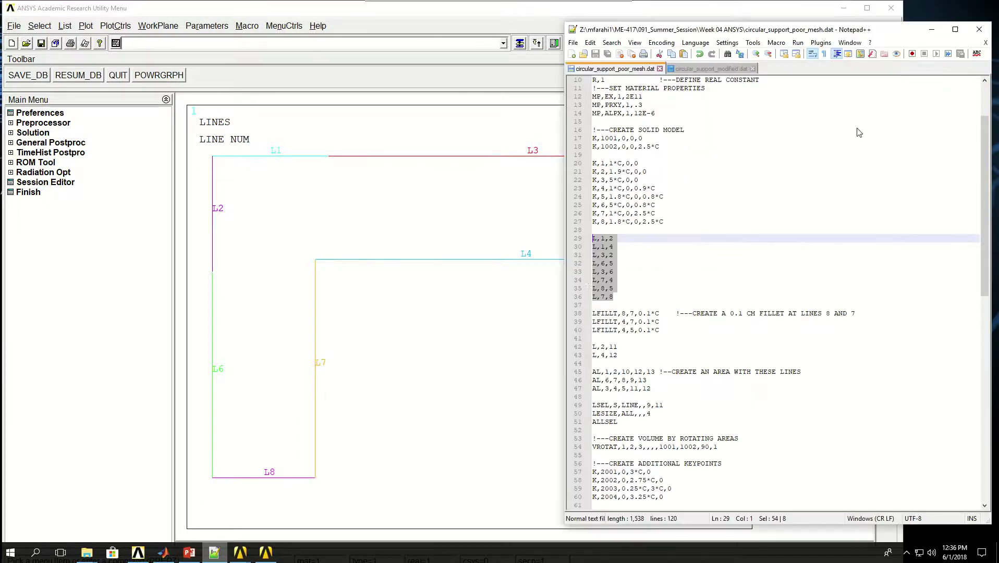
pyautogui.click(597, 314)
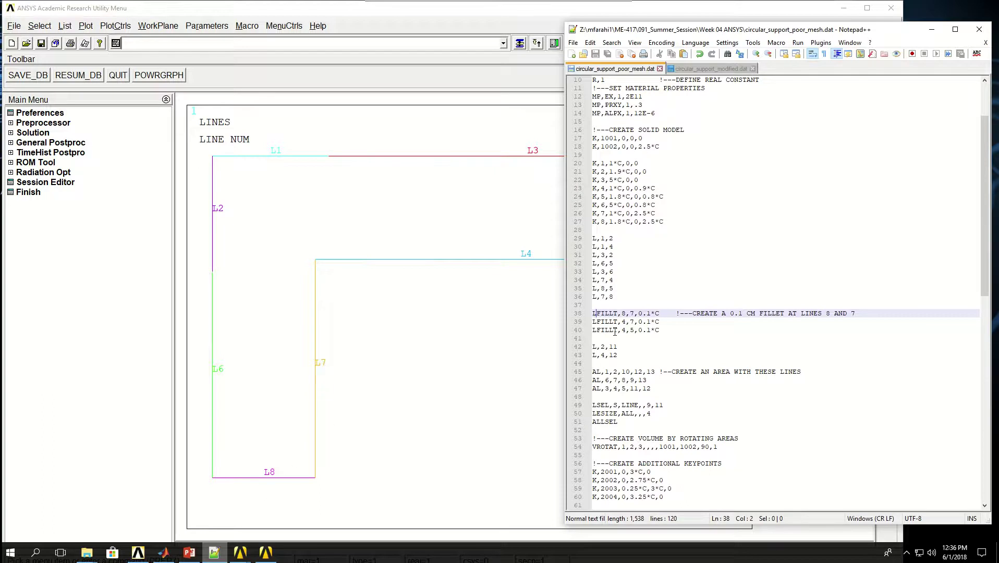
pyautogui.doubleClick(641, 313)
pyautogui.moveTo(646, 312); pyautogui.dragTo(664, 313)
pyautogui.click(657, 314)
# - Copy the first fillet command, LFILLT,8,7,0.1*C, from the Notepad++ script and run it in ANSYS
pyautogui.press('Home')
pyautogui.hotkey('shift', 'Down')
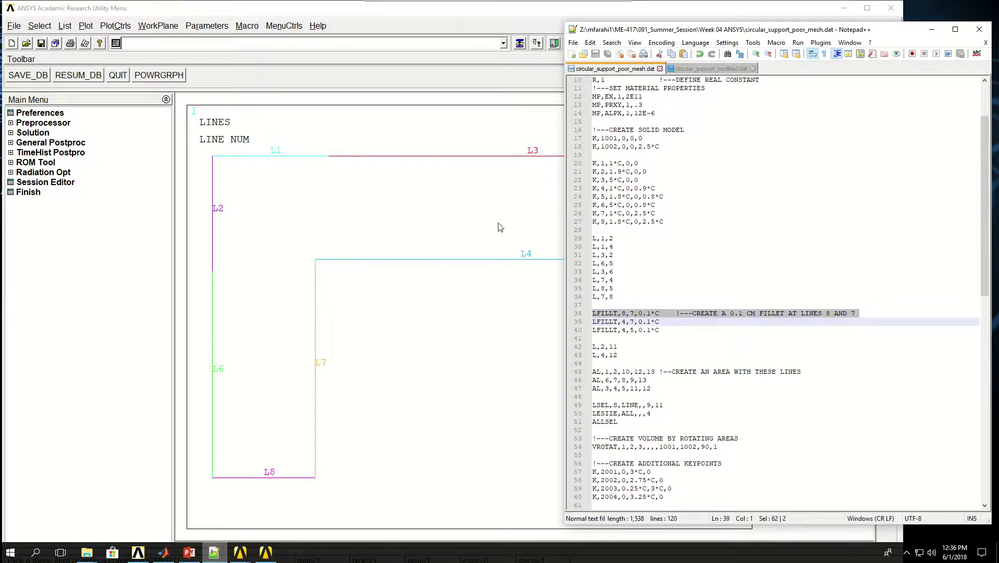
pyautogui.rightClick(437, 43)
pyautogui.click(459, 117)
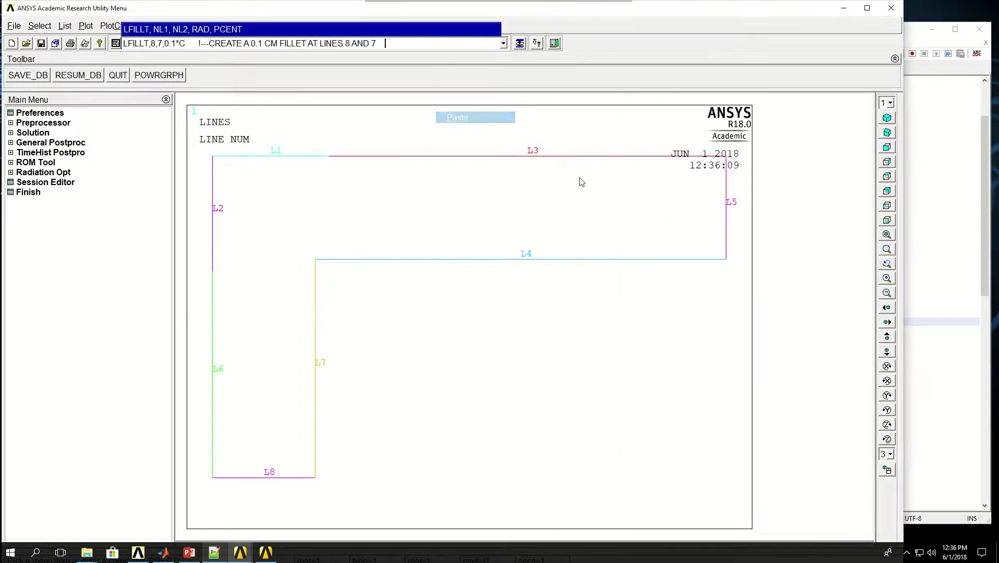
pyautogui.press('Return')
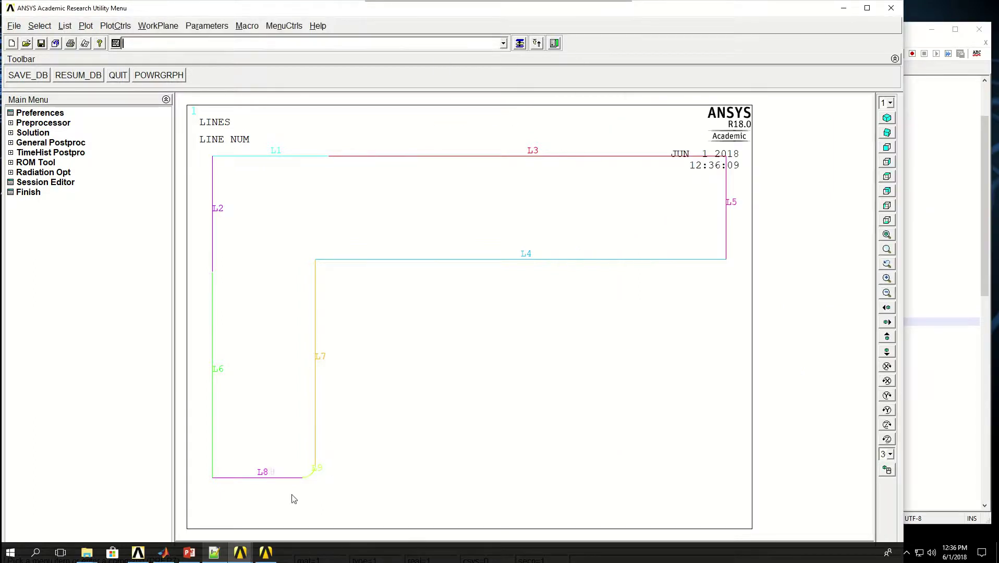
# - Copy the fillet commands LFILLT,4,7,0.1*C and LFILLT,4,5,0.1*C from the script and run them in ANSYS
pyautogui.click(986, 276)
pyautogui.click(663, 322)
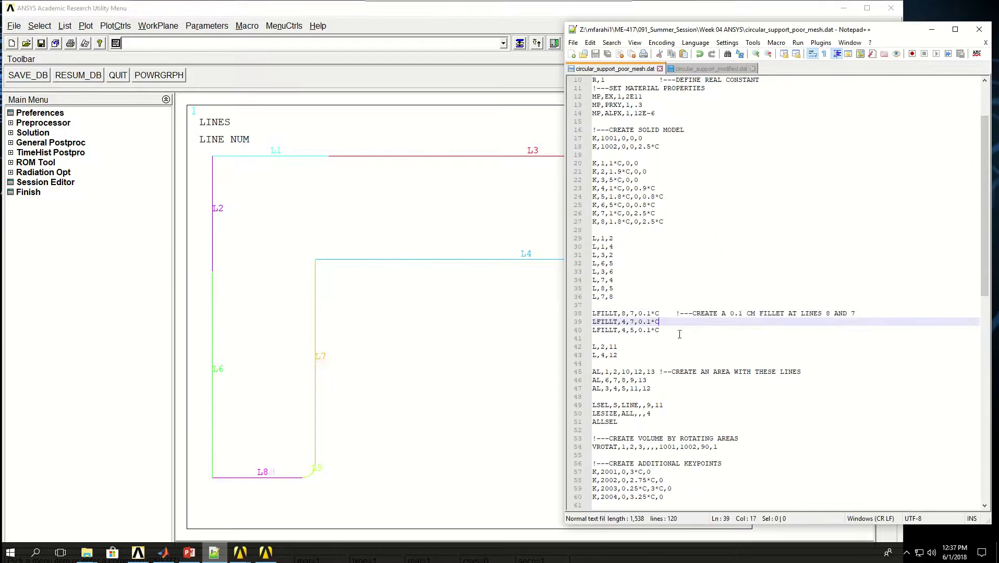
pyautogui.press('Home')
pyautogui.hotkey('shift', 'Down')
pyautogui.hotkey('shift', 'Down')
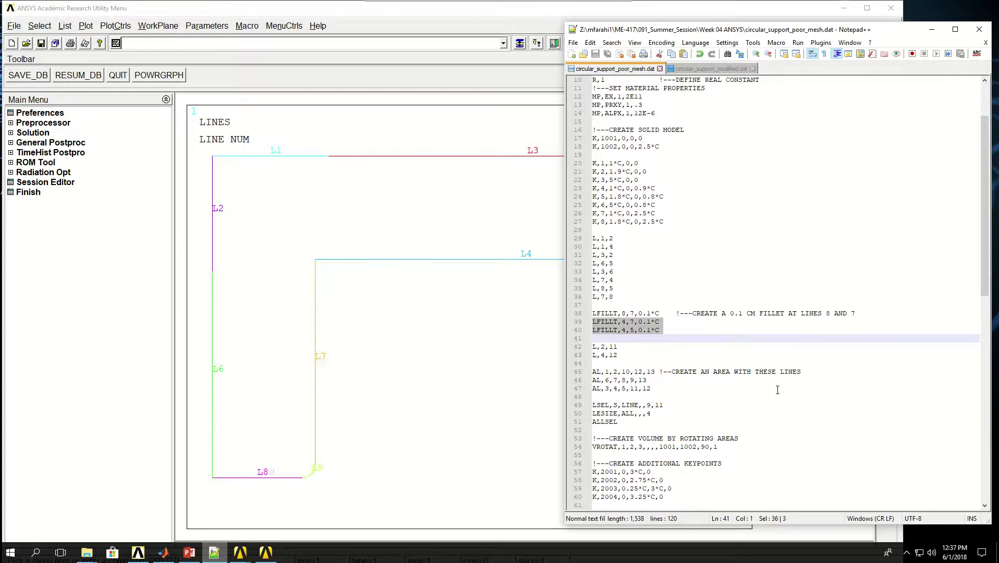
pyautogui.rightClick(446, 44)
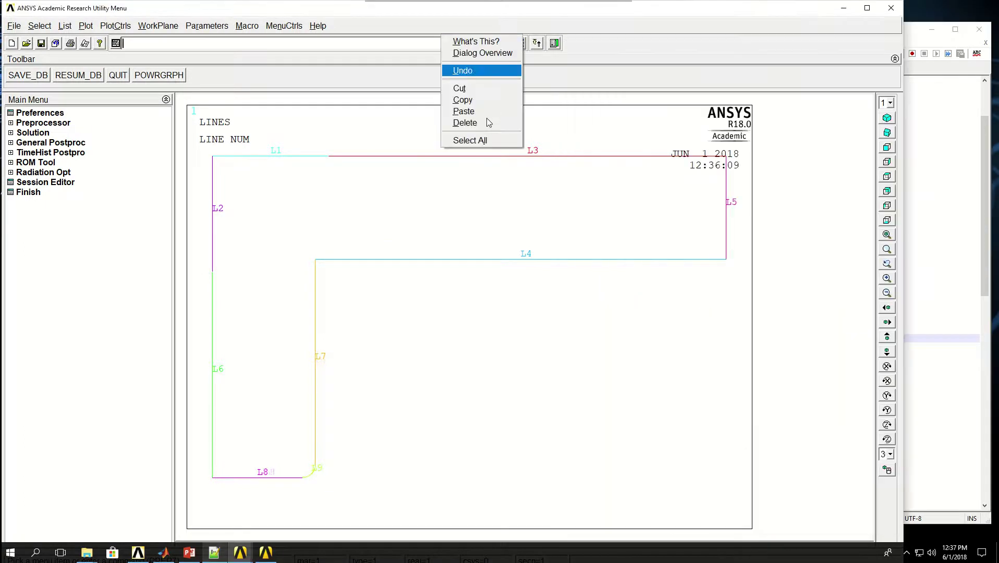
pyautogui.click(473, 109)
pyautogui.press('Return')
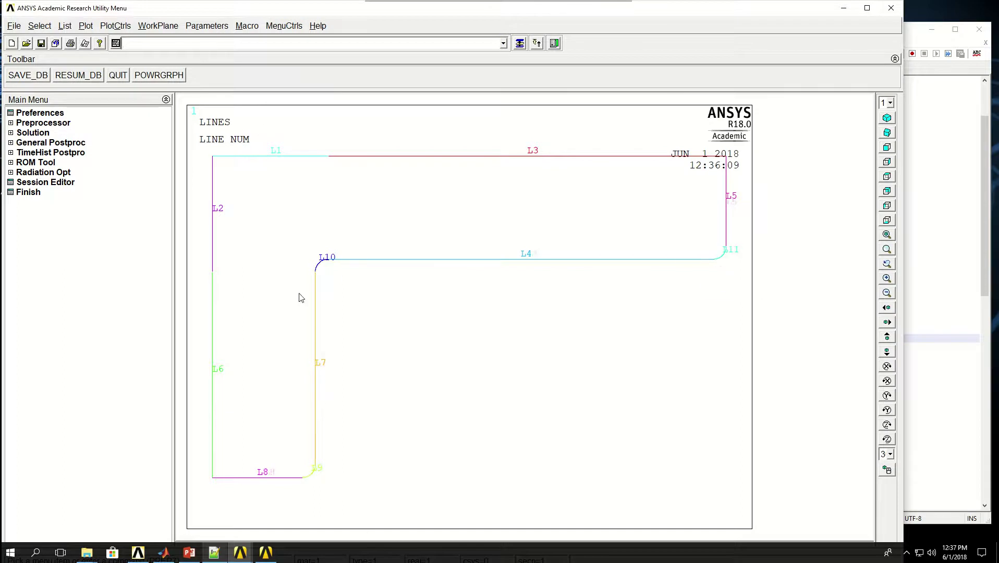
# - Copy the line commands L,2,11 and L,4,12 from the script and run them in ANSYS to divide the profile
pyautogui.click(987, 255)
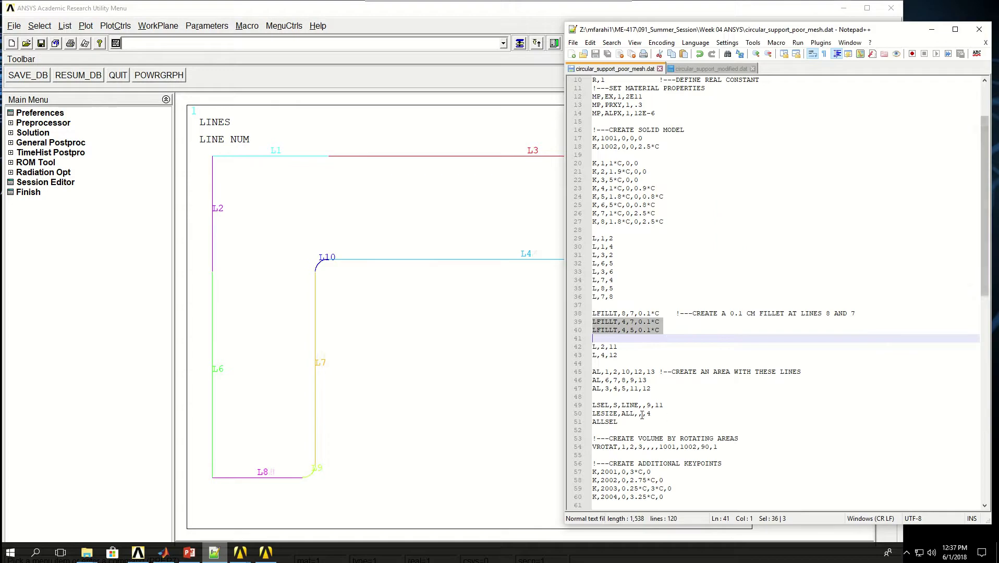
pyautogui.scroll(-2, 666, 311)
pyautogui.click(637, 297)
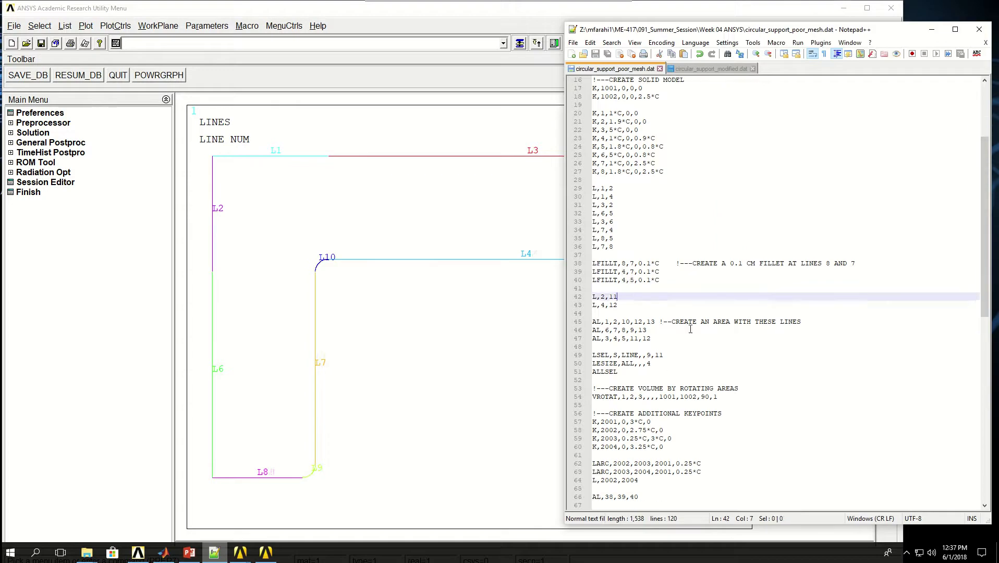
pyautogui.hotkey('shift', 'Down')
pyautogui.hotkey('shift', 'Down')
pyautogui.hotkey('ctrl', 'c')
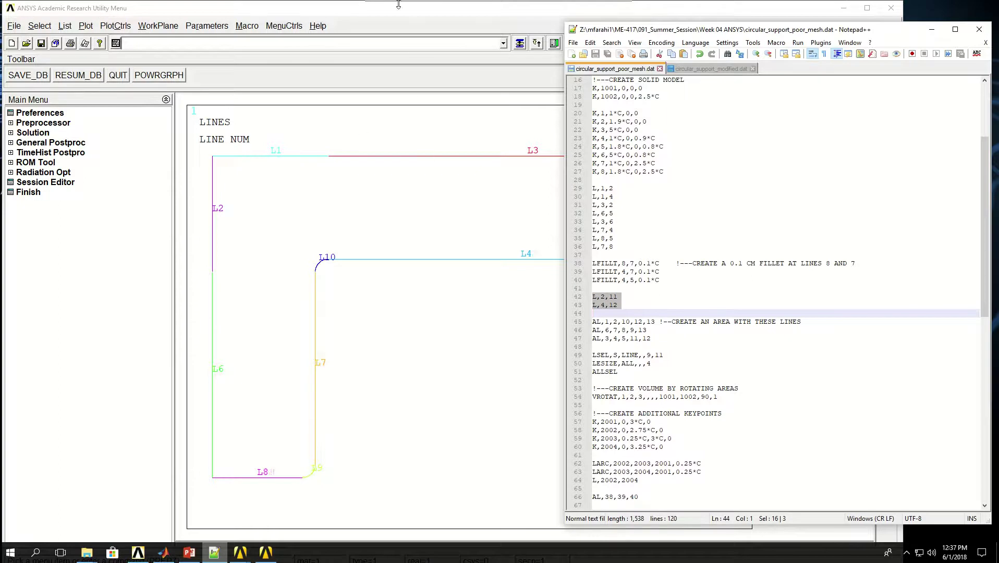
pyautogui.rightClick(405, 44)
pyautogui.click(425, 117)
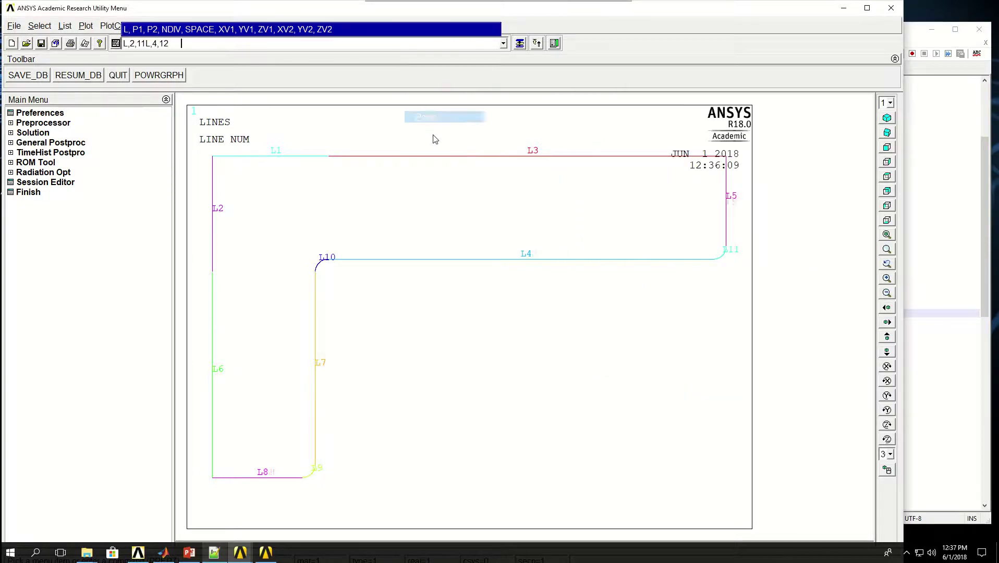
pyautogui.press('Return')
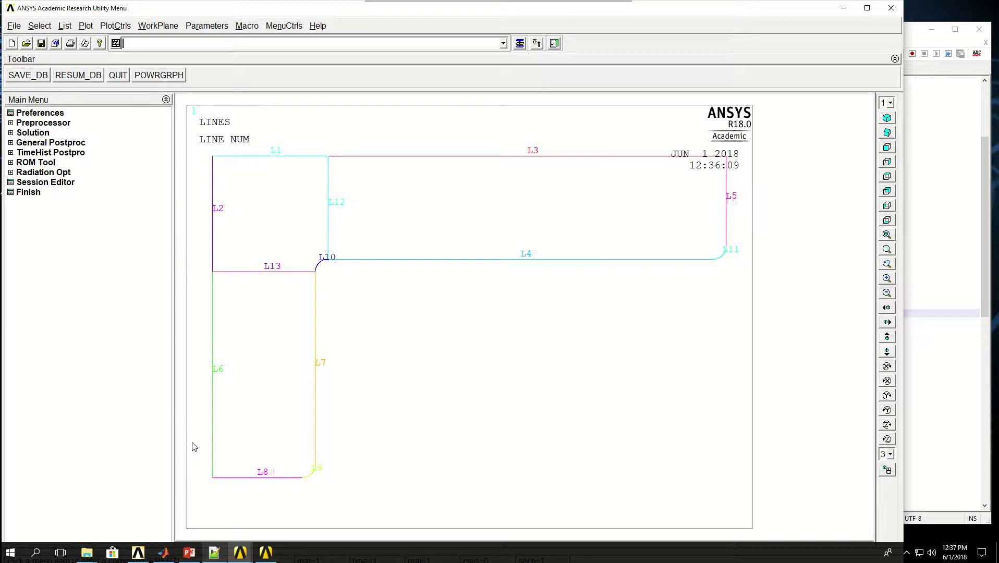
# - Examine the three AL area commands in script lines 45 to 47 against the numbered lines in the ANSYS plot
pyautogui.click(984, 211)
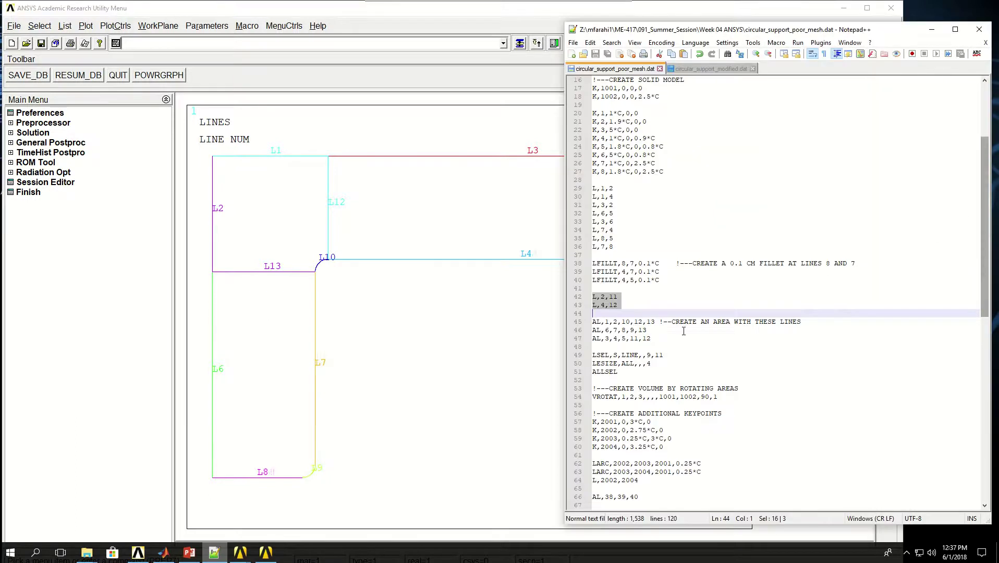
pyautogui.click(626, 322)
pyautogui.press('Home')
pyautogui.hotkey('shift', 'Down')
pyautogui.hotkey('shift', 'Down')
pyautogui.hotkey('shift', 'Down')
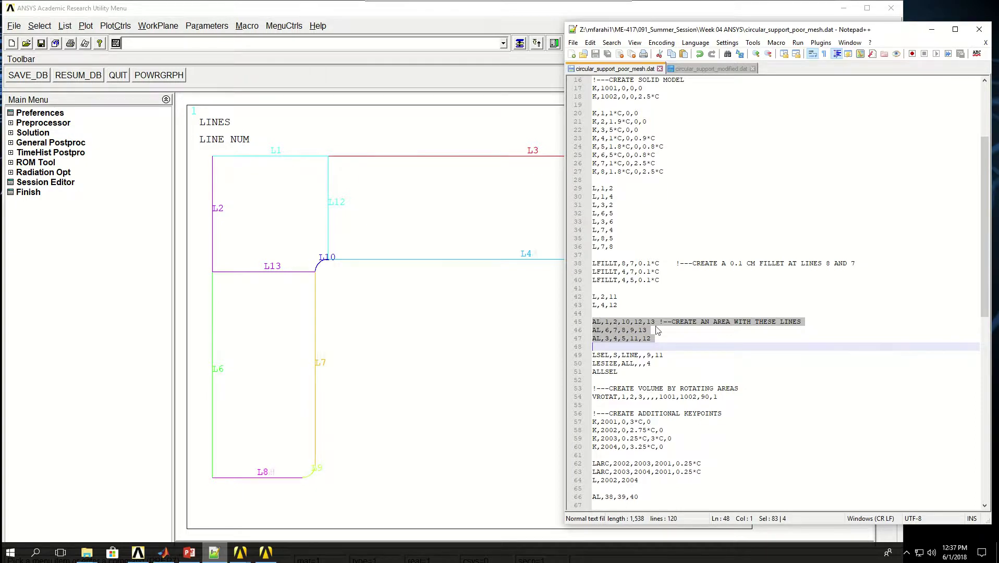
pyautogui.click(427, 26)
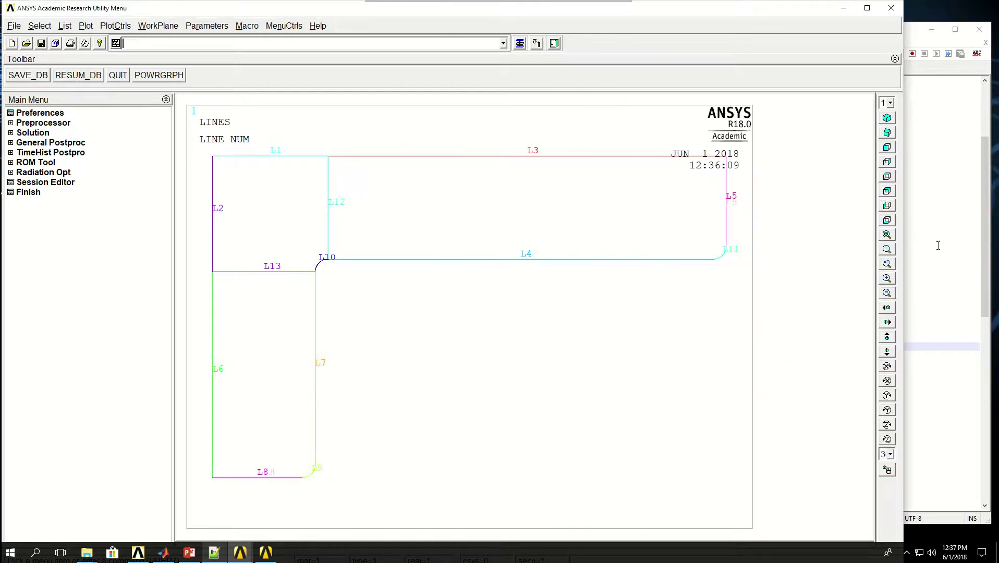
pyautogui.click(979, 222)
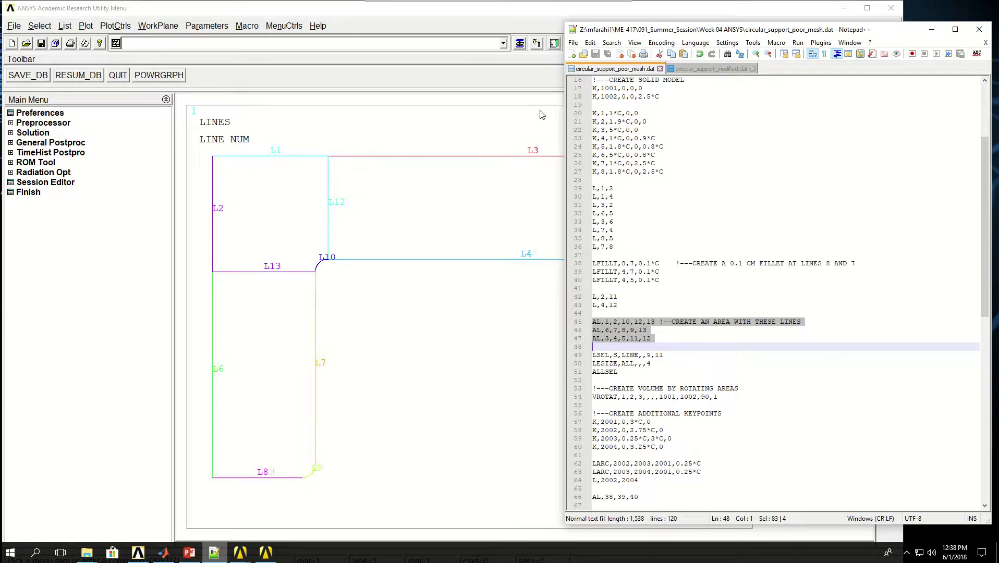
# - Move the Notepad++ window aside, then copy AL,1,2,10,12,13, AL,6,7,8,9,13 and AL,3,4,5,11,12 and run them in ANSYS to create the areas
pyautogui.moveTo(696, 33); pyautogui.dragTo(918, 34)
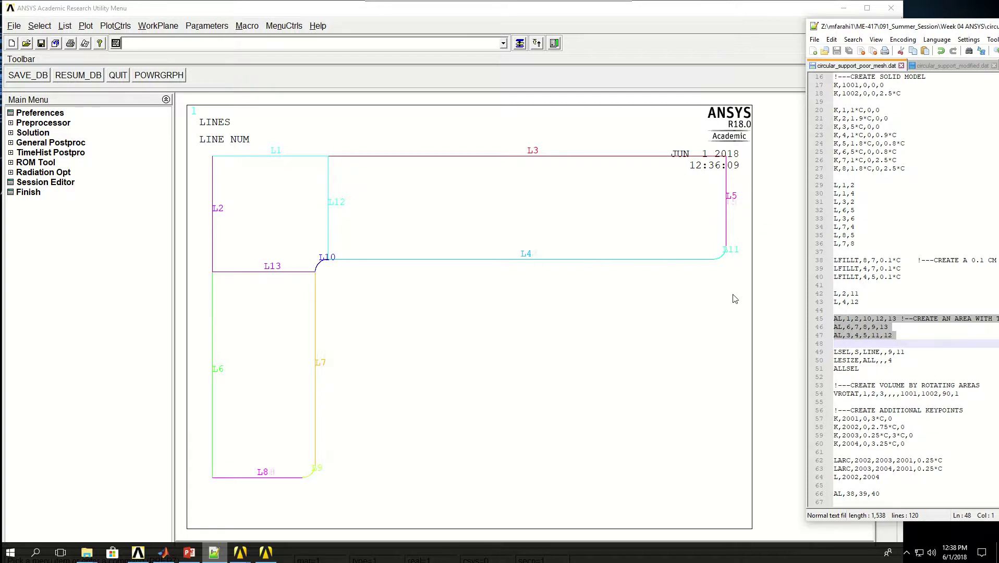
pyautogui.moveTo(897, 28); pyautogui.dragTo(758, 75)
pyautogui.moveTo(772, 392); pyautogui.dragTo(665, 366)
pyautogui.rightClick(724, 385)
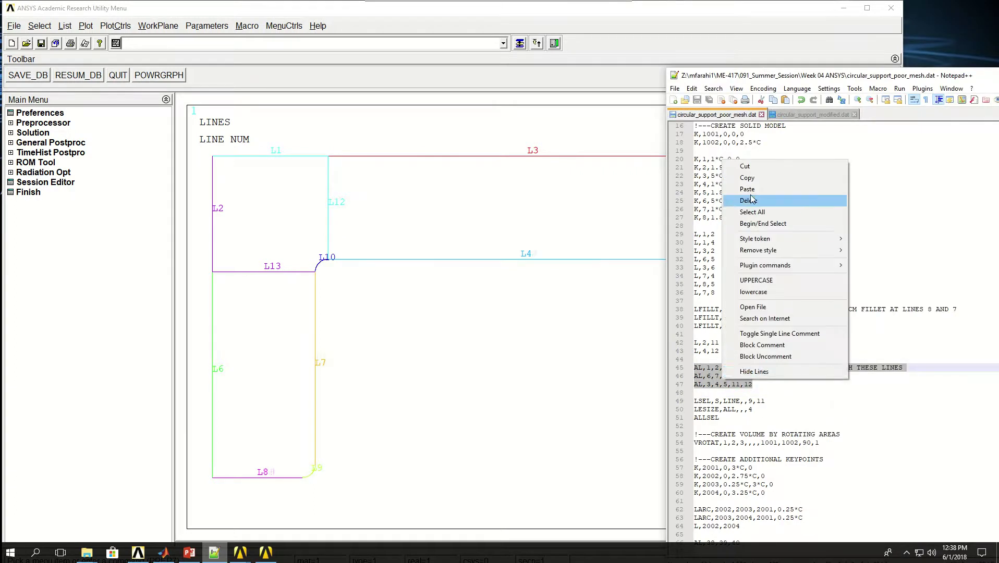
pyautogui.click(746, 179)
pyautogui.rightClick(363, 44)
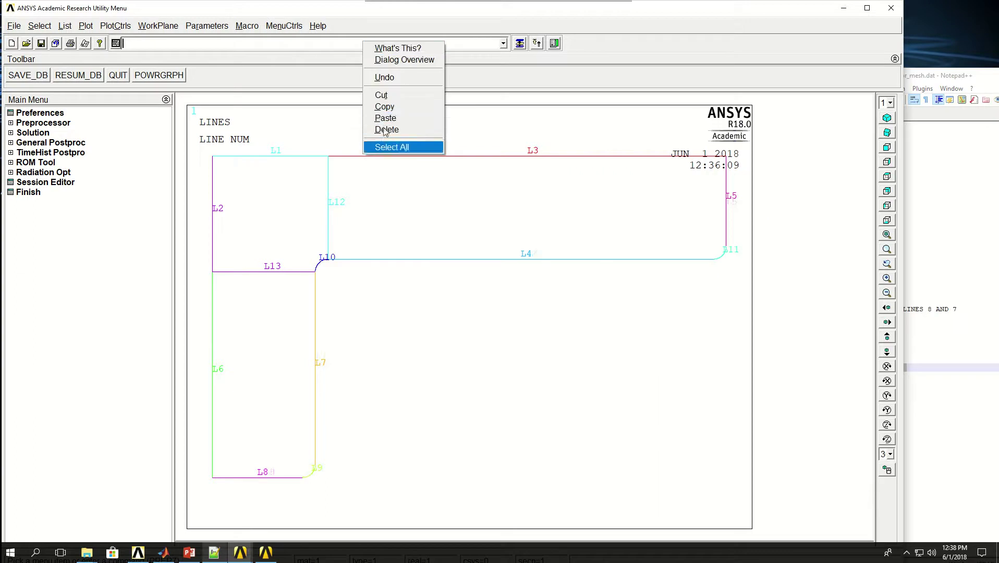
pyautogui.click(387, 117)
pyautogui.press('Return')
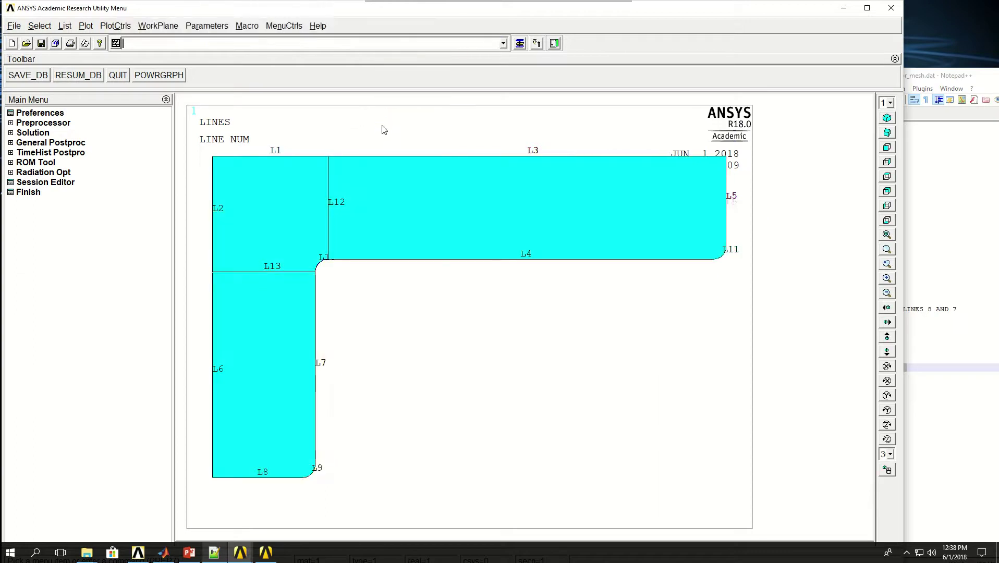
# - Copy LSEL,S,LINE,,9,11, LESIZE,ALL,,,4 and ALLSEL from the script and run them in ANSYS to set four divisions on the fillet lines
pyautogui.click(935, 79)
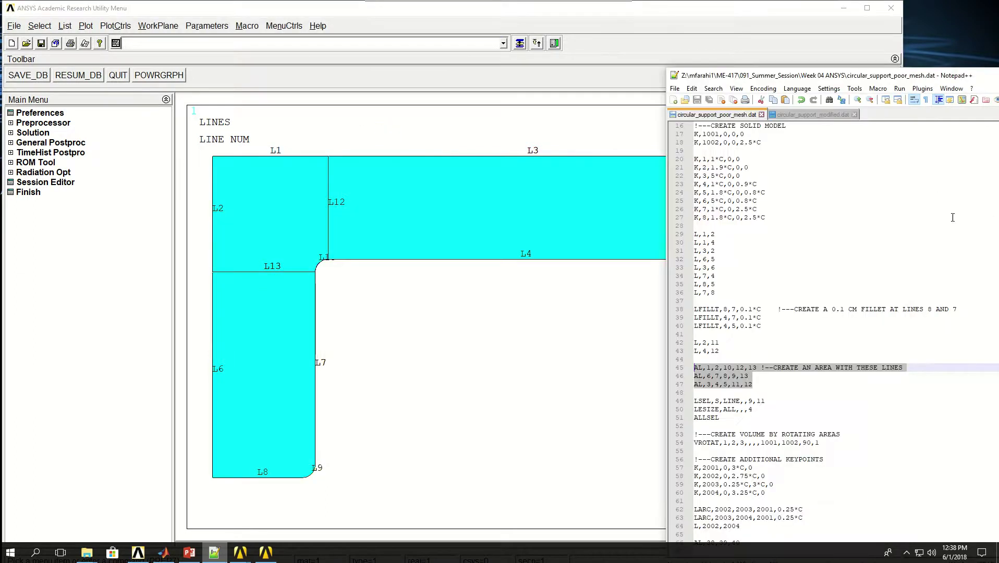
pyautogui.click(801, 404)
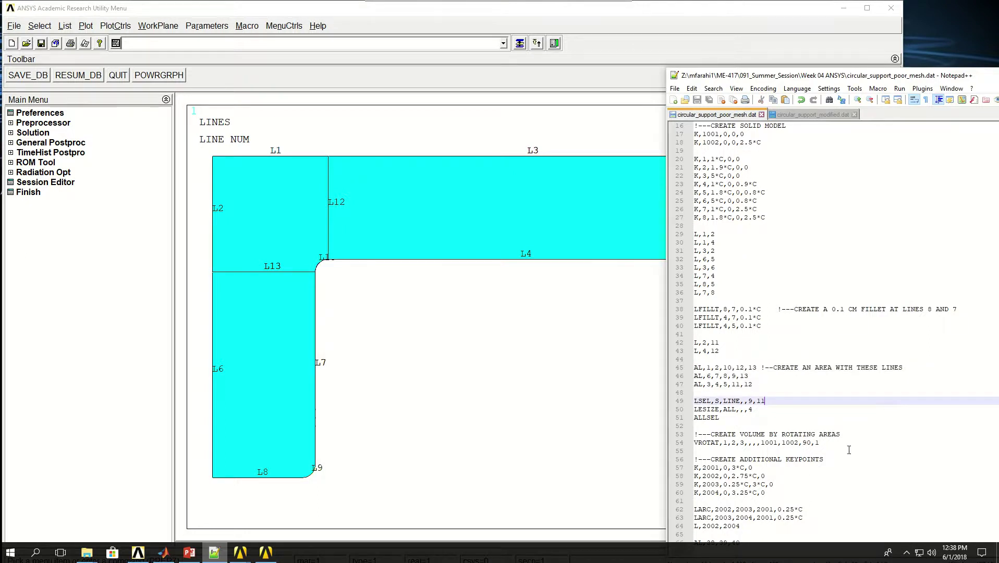
pyautogui.hotkey('shift', 'Down')
pyautogui.hotkey('shift', 'Down')
pyautogui.hotkey('shift', 'Down')
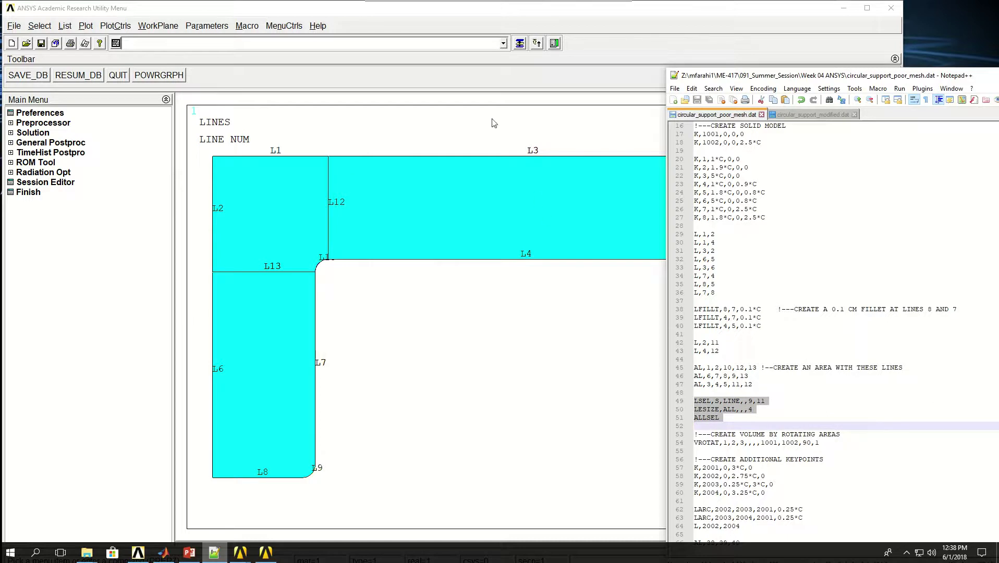
pyautogui.rightClick(461, 43)
pyautogui.click(480, 118)
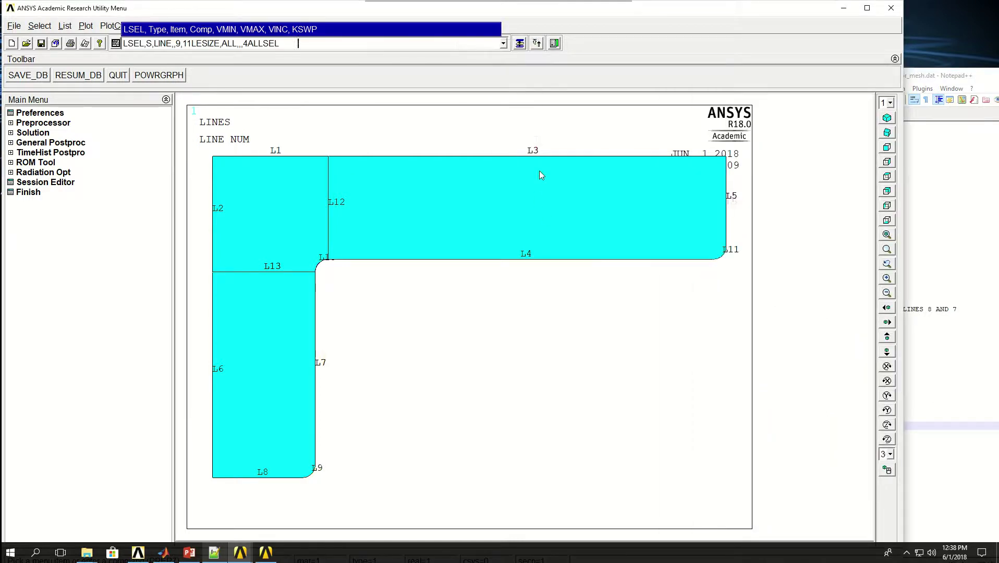
pyautogui.press('Return')
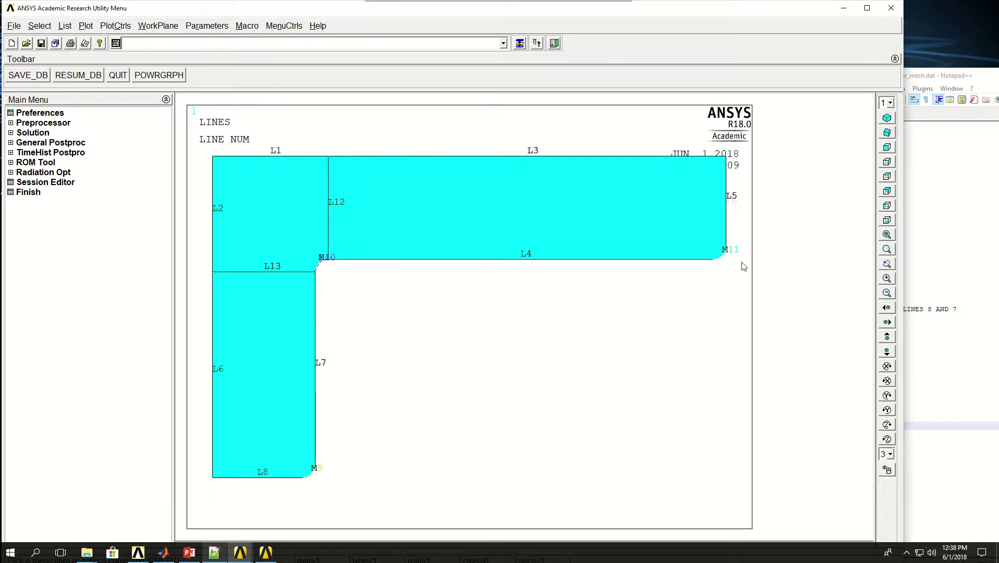
# - Select the volume rotation comment and the VROTAT,1,2,3,,,,1001,1002,90,1 command in the Notepad++ script
pyautogui.click(920, 79)
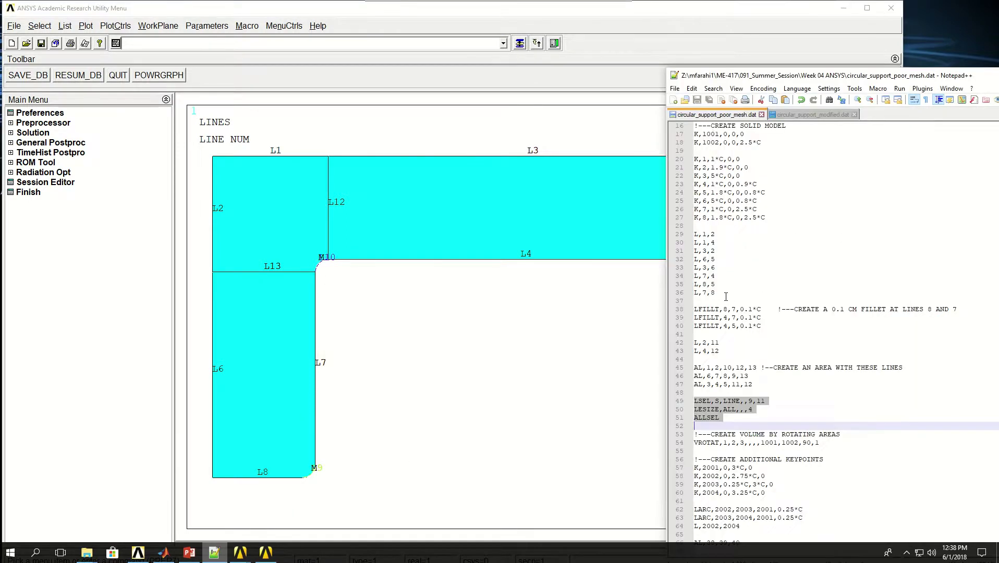
pyautogui.scroll(-2, 771, 420)
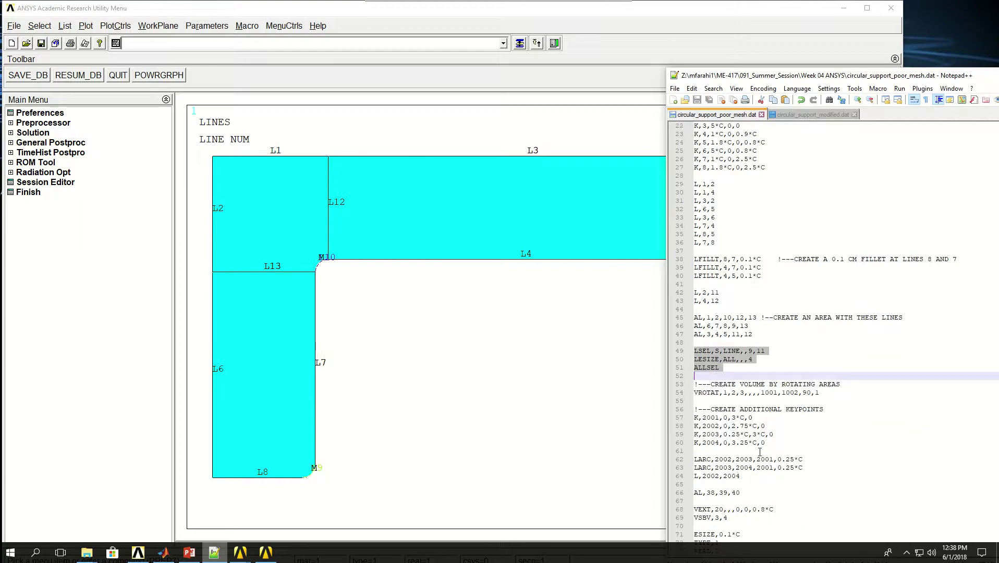
pyautogui.scroll(-2, 760, 455)
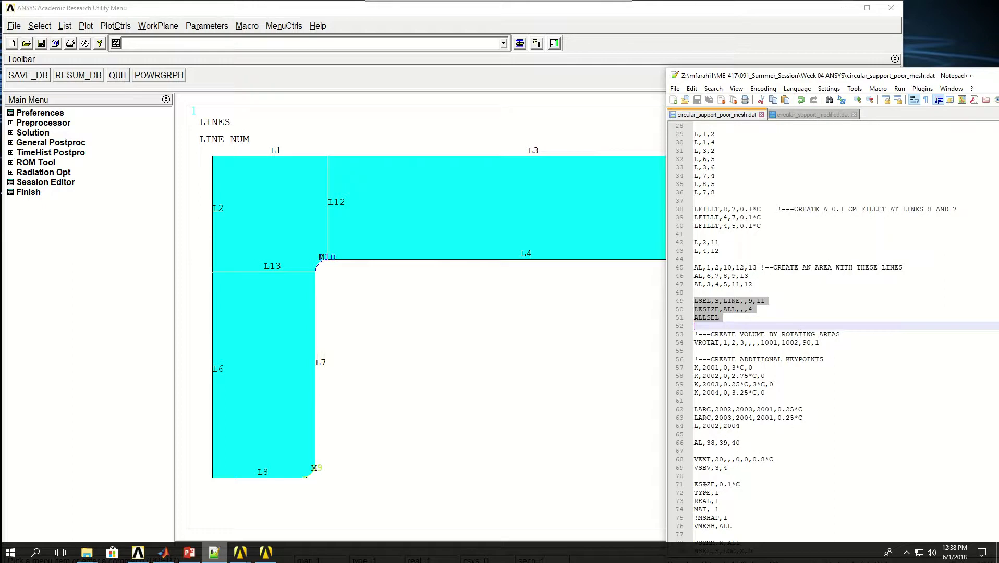
pyautogui.click(689, 485)
pyautogui.click(725, 328)
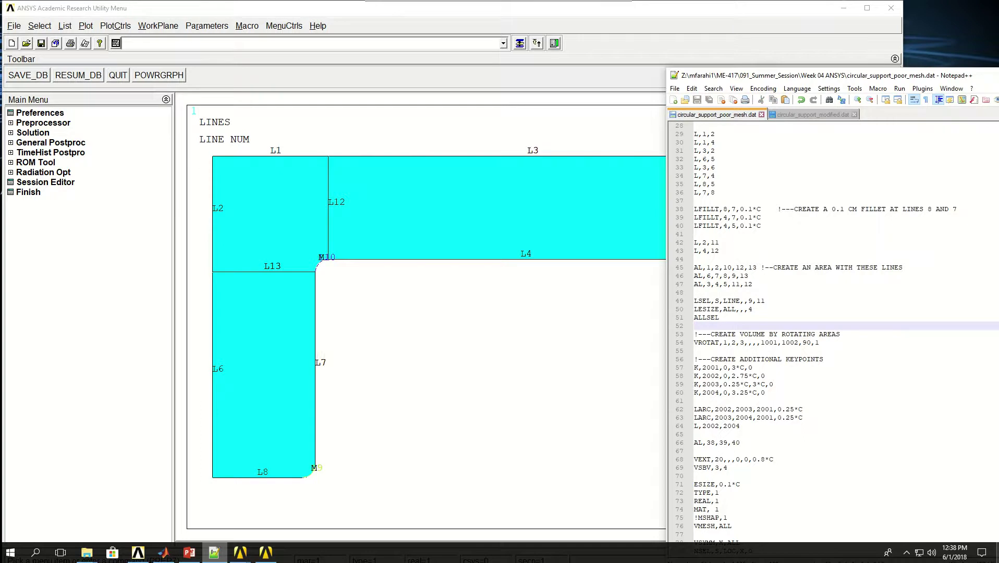
pyautogui.hotkey('shift', 'Down')
pyautogui.hotkey('shift', 'Down')
pyautogui.hotkey('shift', 'Down')
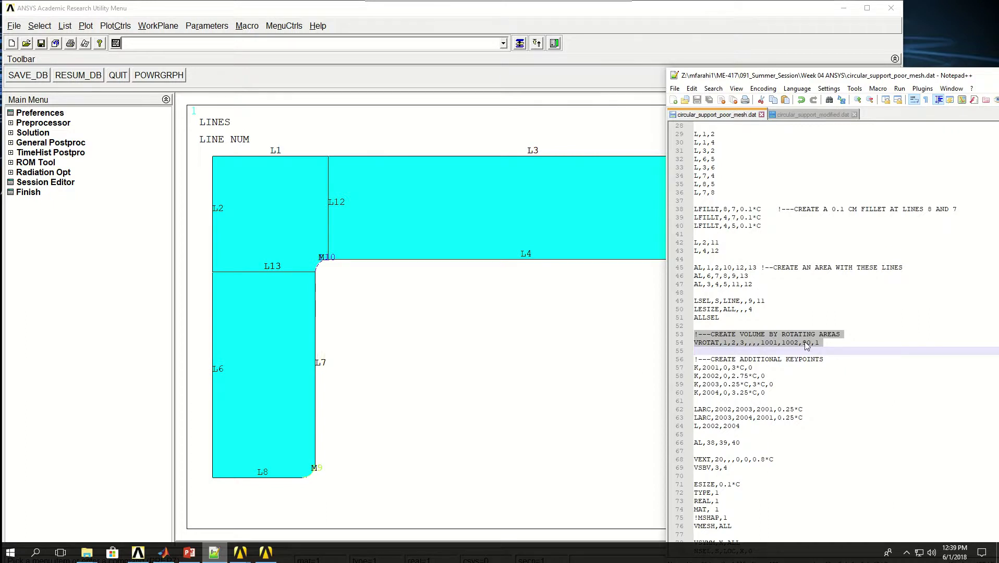
# - Check the VROTAT argument syntax by entering the command name in ANSYS, and clear the entry without running it
pyautogui.click(267, 54)
pyautogui.write('VRO')
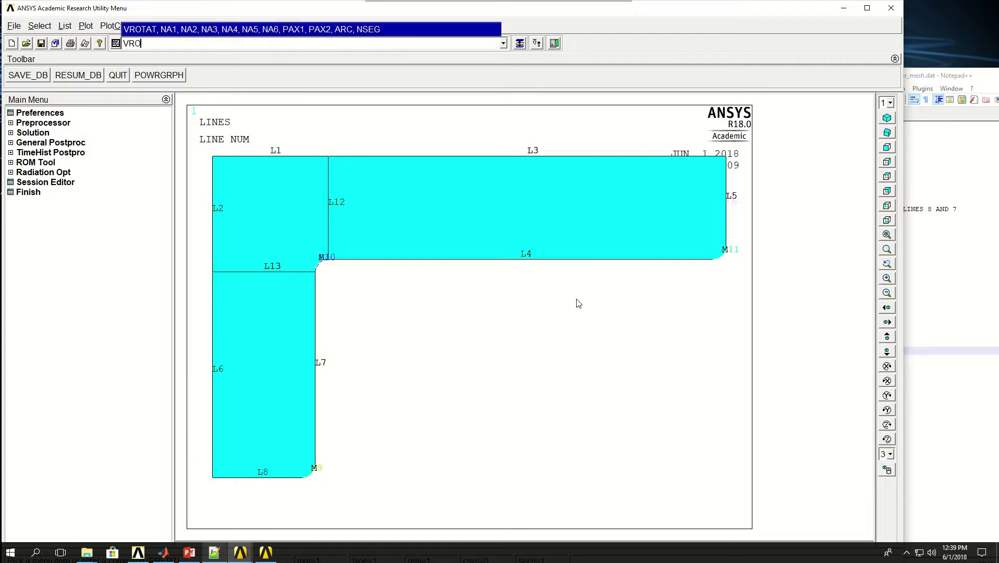
pyautogui.write('TAT')
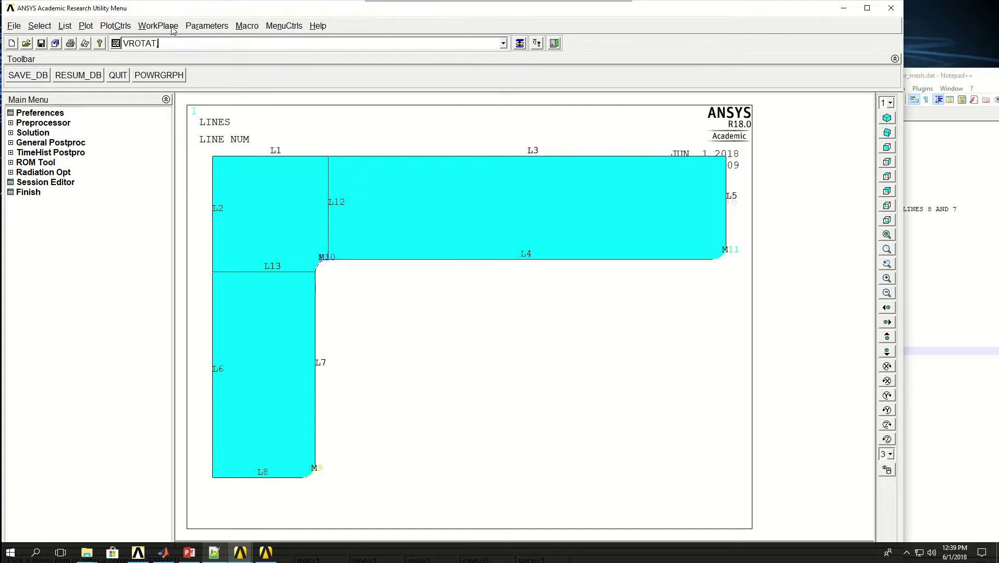
pyautogui.write(',')
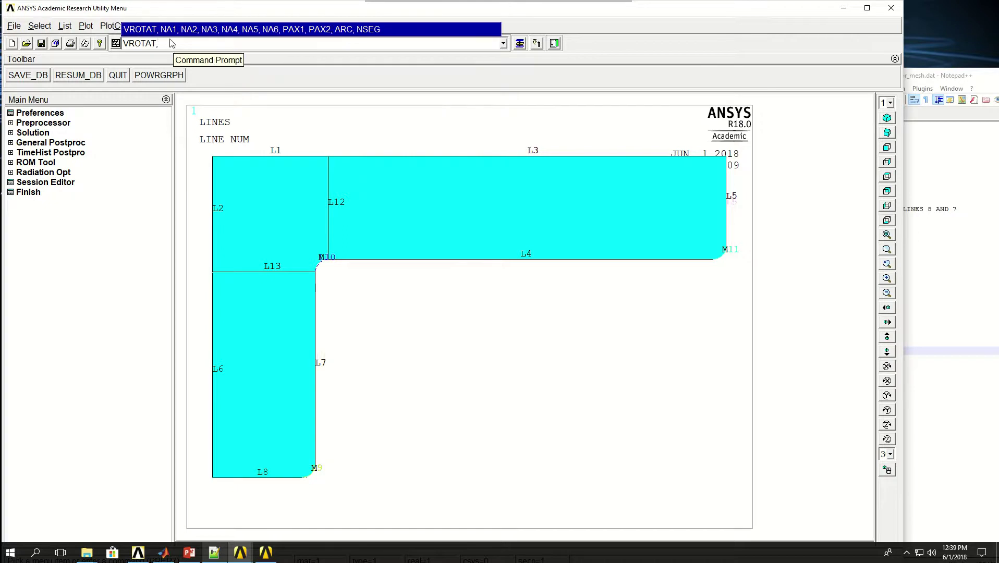
pyautogui.press('BackSpace')
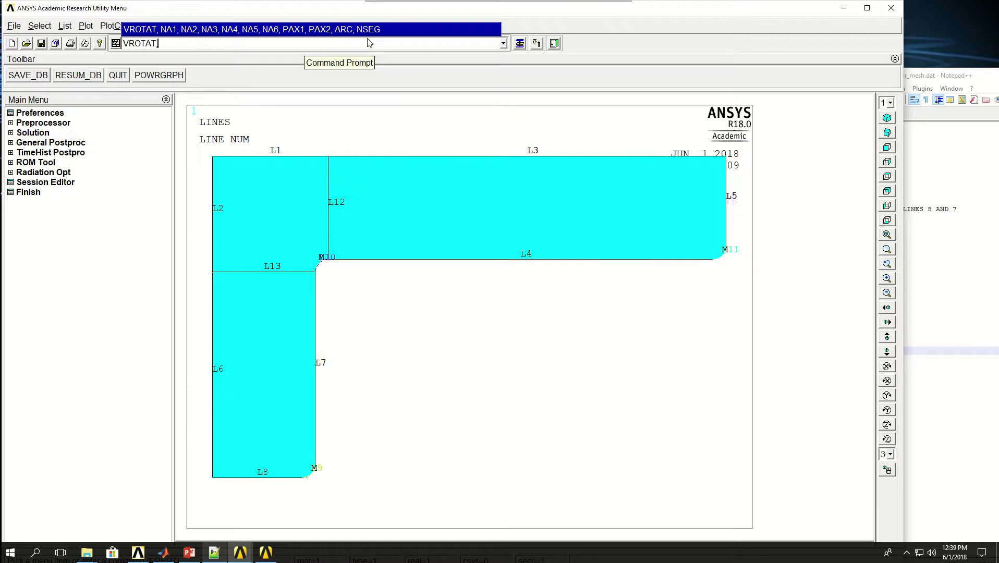
pyautogui.press('BackSpace')
pyautogui.press('BackSpace')
pyautogui.press('BackSpace')
pyautogui.press('BackSpace')
pyautogui.press('BackSpace')
pyautogui.press('BackSpace')
pyautogui.press('BackSpace')
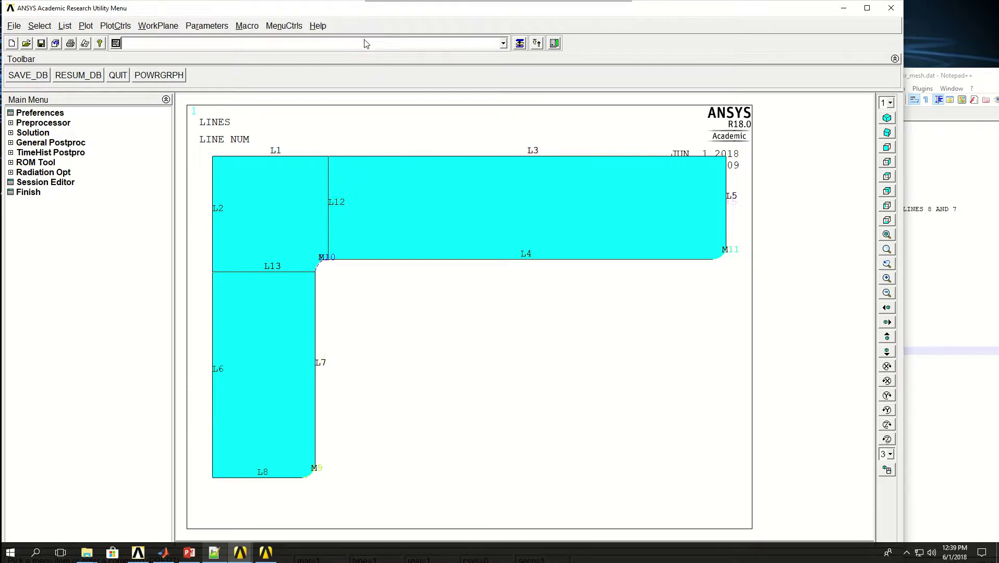
# - Review the VROTAT arguments in the Notepad++ script and run VROTAT,1,2,3,,,,1001,1002,90,1 in ANSYS to create the 90-degree volumes
pyautogui.click(937, 76)
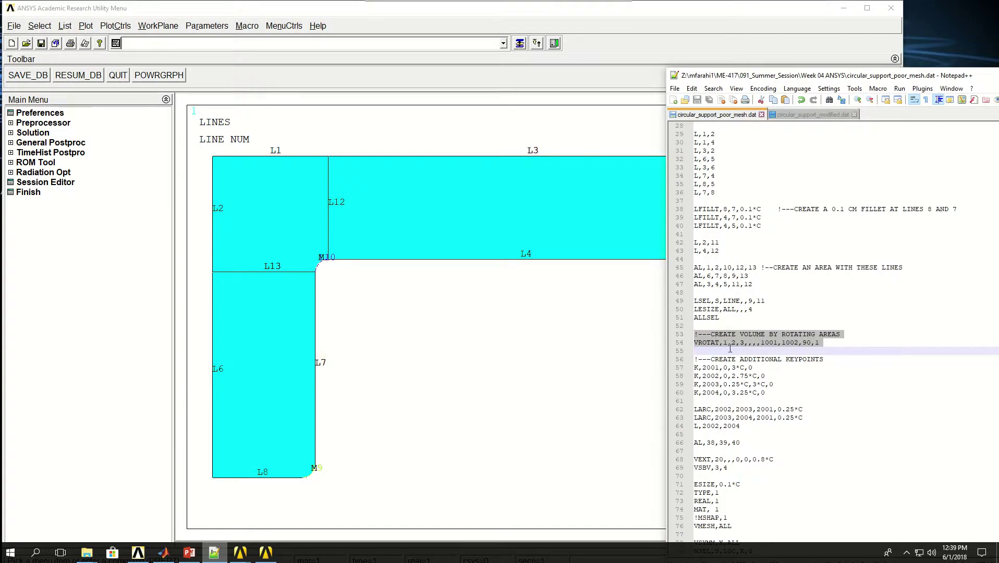
pyautogui.click(749, 342)
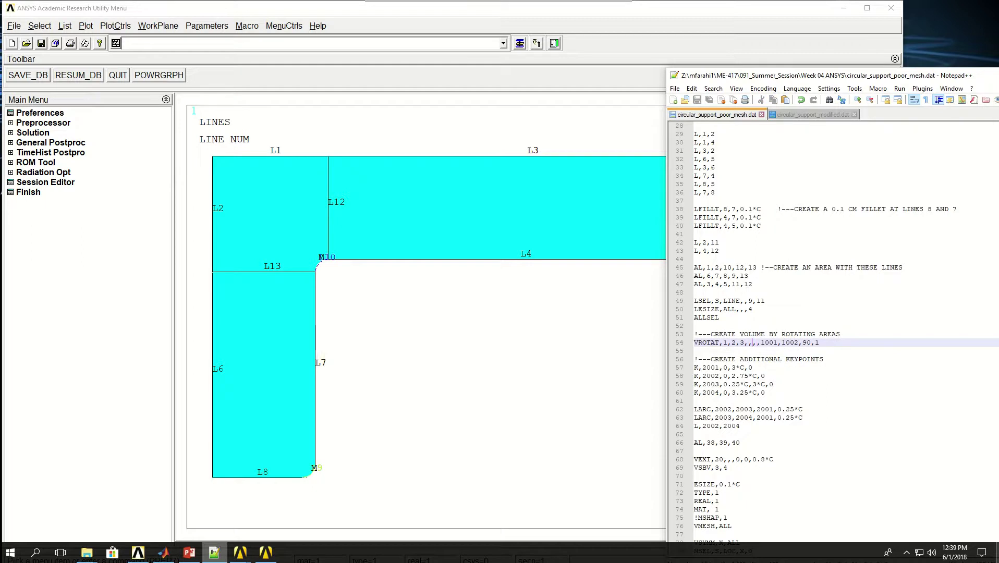
pyautogui.moveTo(761, 343); pyautogui.dragTo(811, 343)
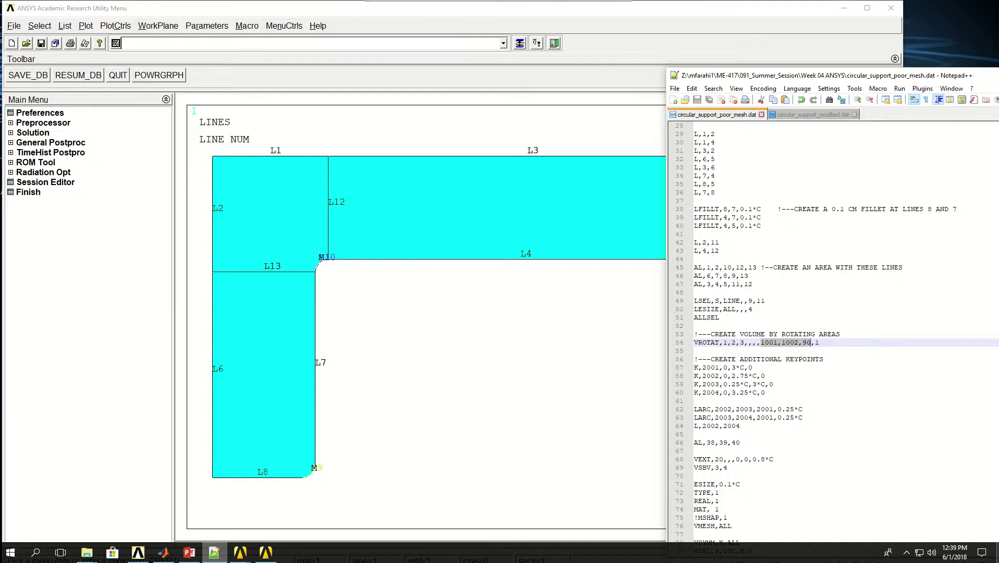
pyautogui.click(819, 334)
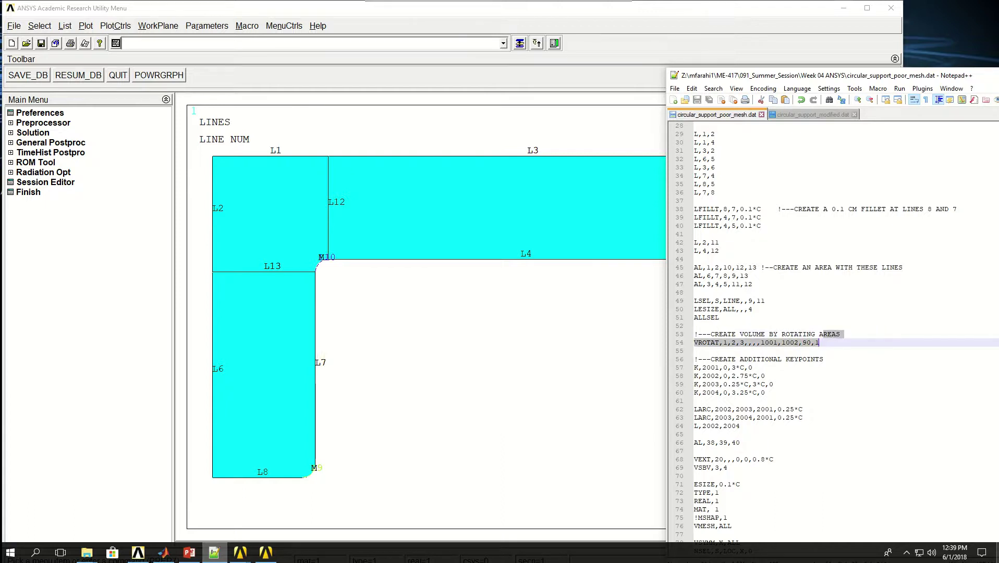
pyautogui.click(694, 334)
pyautogui.moveTo(694, 334); pyautogui.dragTo(694, 351)
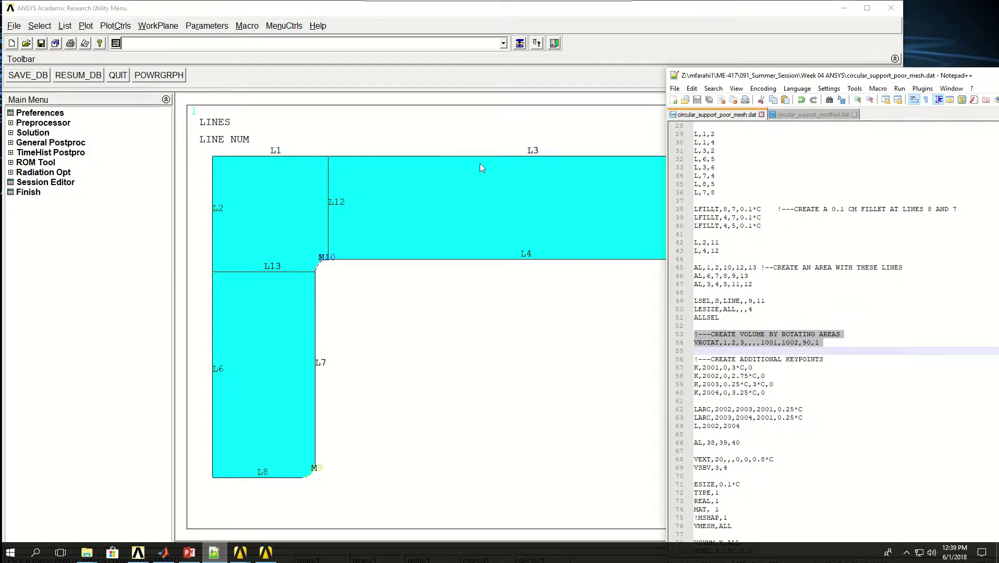
pyautogui.rightClick(422, 44)
pyautogui.click(443, 118)
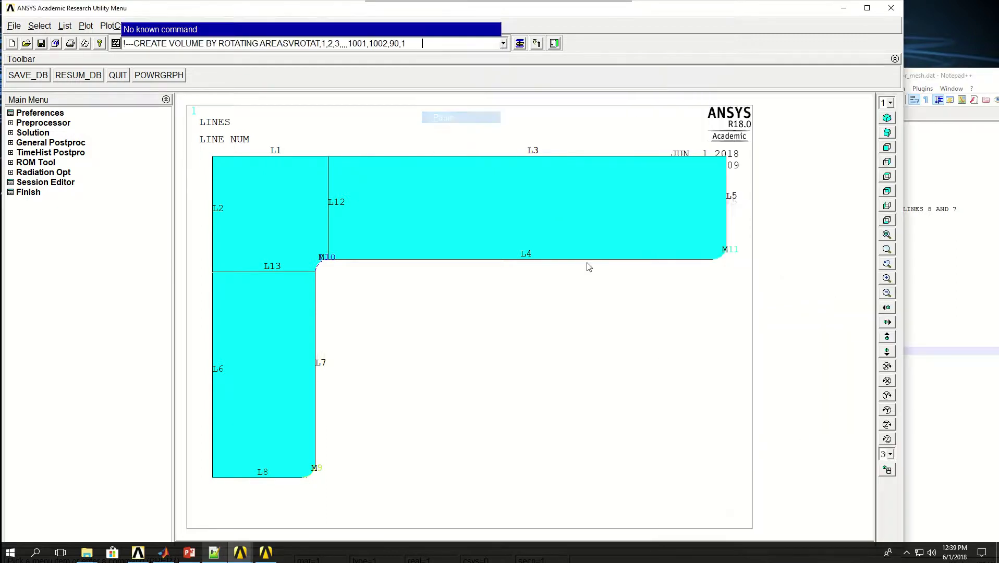
pyautogui.press('Return')
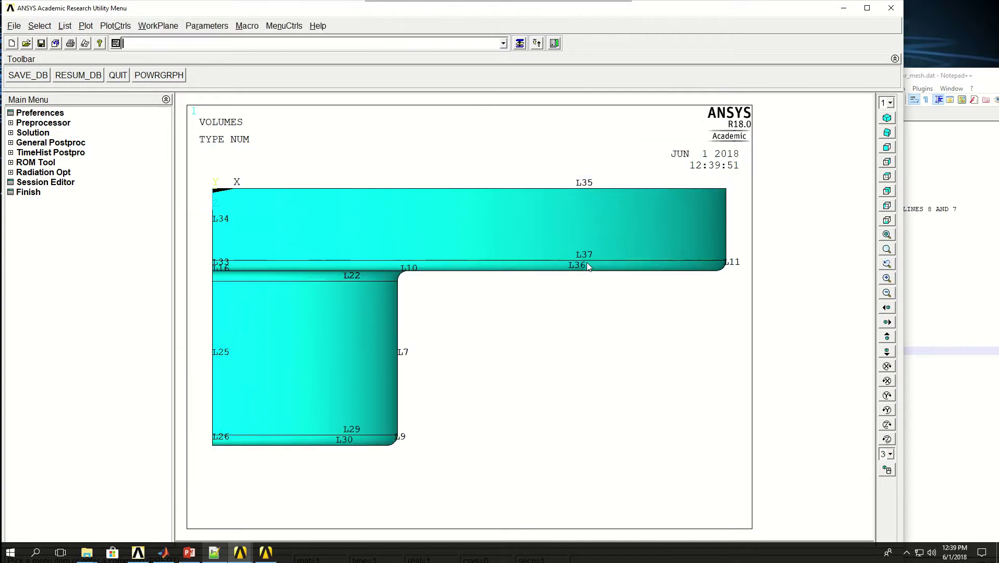
# - Turn off line numbers in the plot numbering controls and replot the rotated volumes
pyautogui.click(112, 25)
pyautogui.click(124, 76)
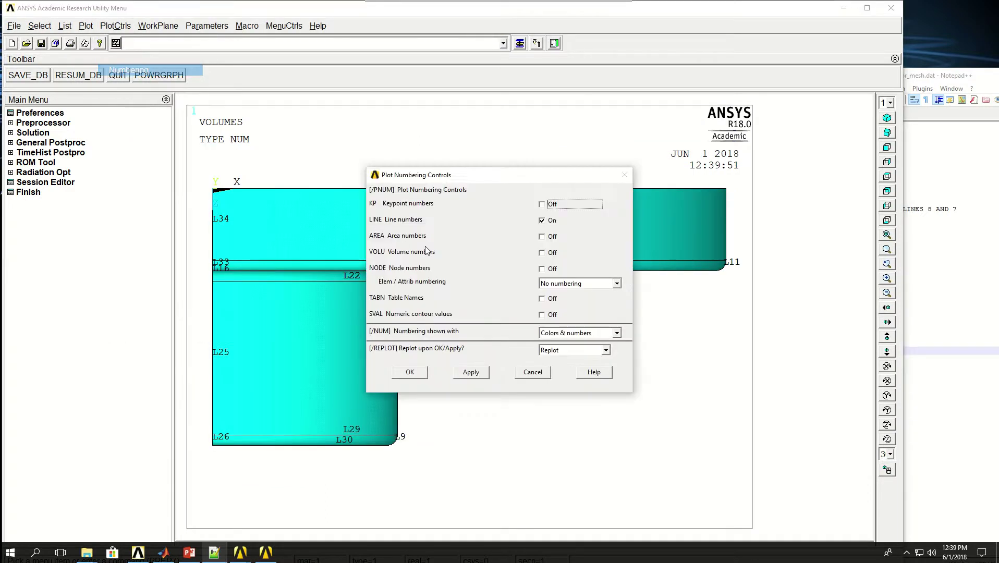
pyautogui.click(542, 220)
pyautogui.click(410, 372)
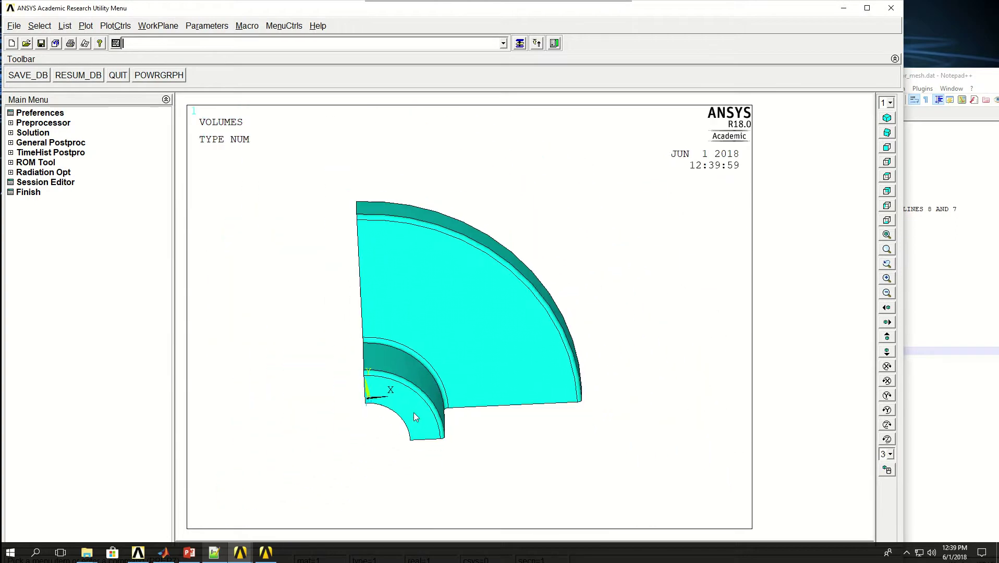
pyautogui.moveTo(425, 334)
pyautogui.keyDown('ctrl'); pyautogui.mouseDown(button='right')
pyautogui.moveTo(421, 349)
pyautogui.moveTo(415, 334)
pyautogui.moveTo(373, 327)
pyautogui.mouseUp(button='right'); pyautogui.keyUp('ctrl')
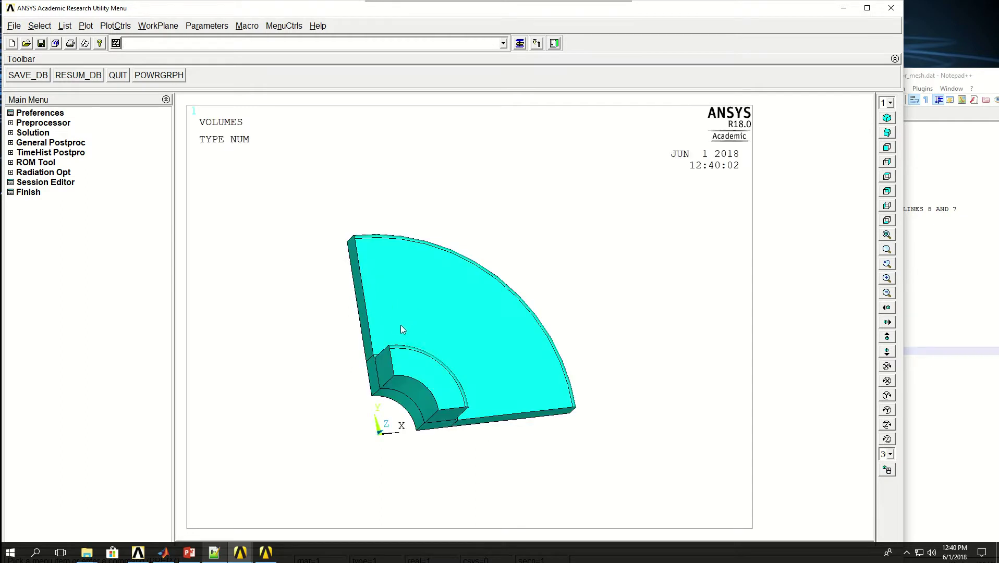
# - Copy K,2001,0,3*C,0, K,2002,0,2.75*C,0, K,2003,0.25*C,3*C,0 and K,2004,0,3.25*C,0 from the Notepad++ script, run them in ANSYS, and plot the keypoints
pyautogui.click(924, 79)
pyautogui.scroll(-2, 783, 324)
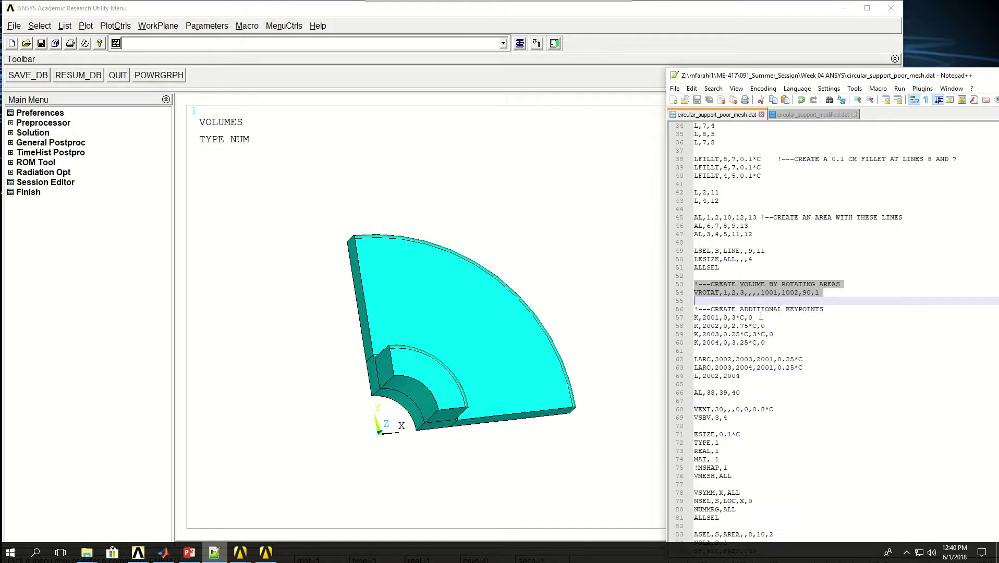
pyautogui.click(759, 317)
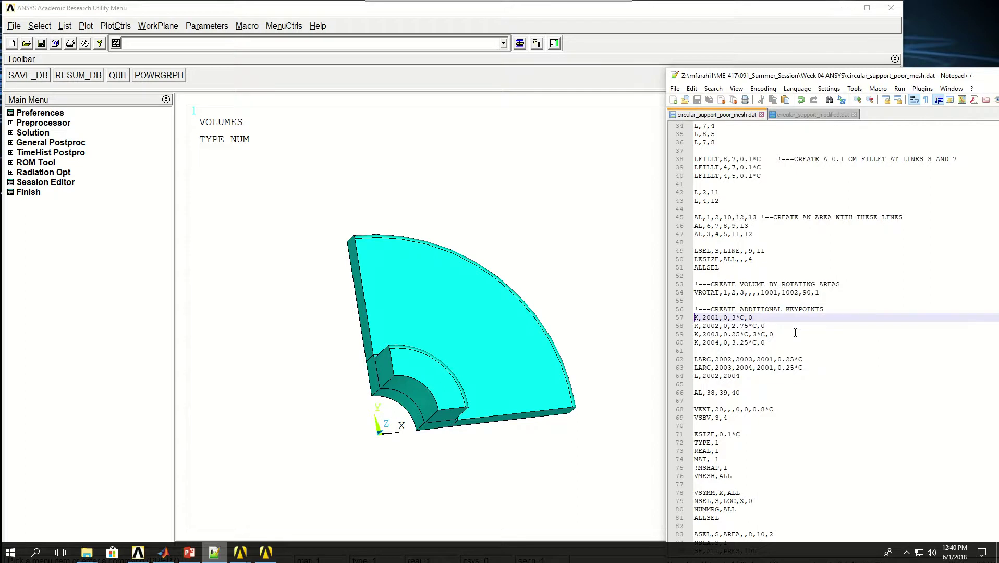
pyautogui.hotkey('shift', 'Down')
pyautogui.hotkey('shift', 'Down')
pyautogui.hotkey('shift', 'Down')
pyautogui.hotkey('shift', 'Down')
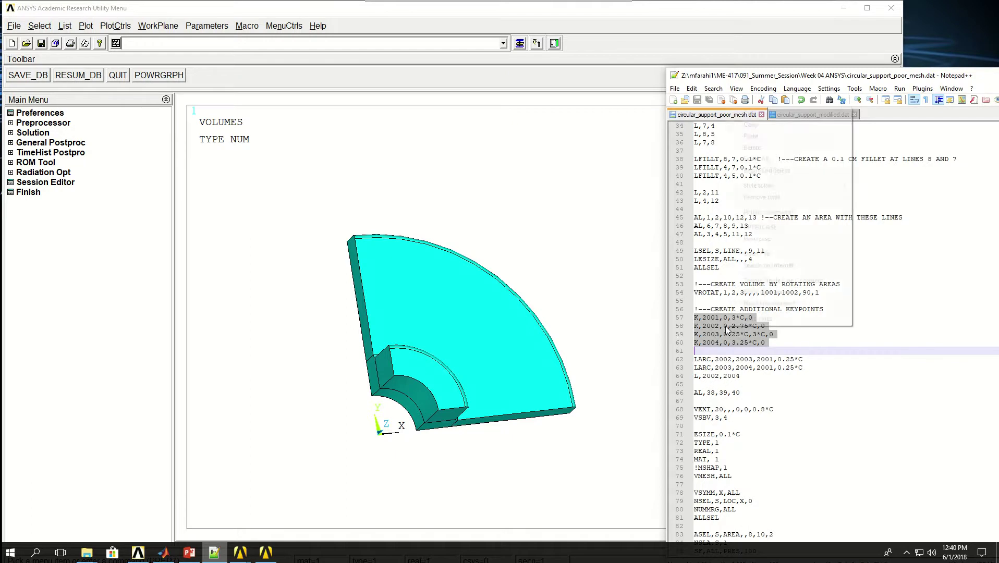
pyautogui.rightClick(725, 327)
pyautogui.click(746, 125)
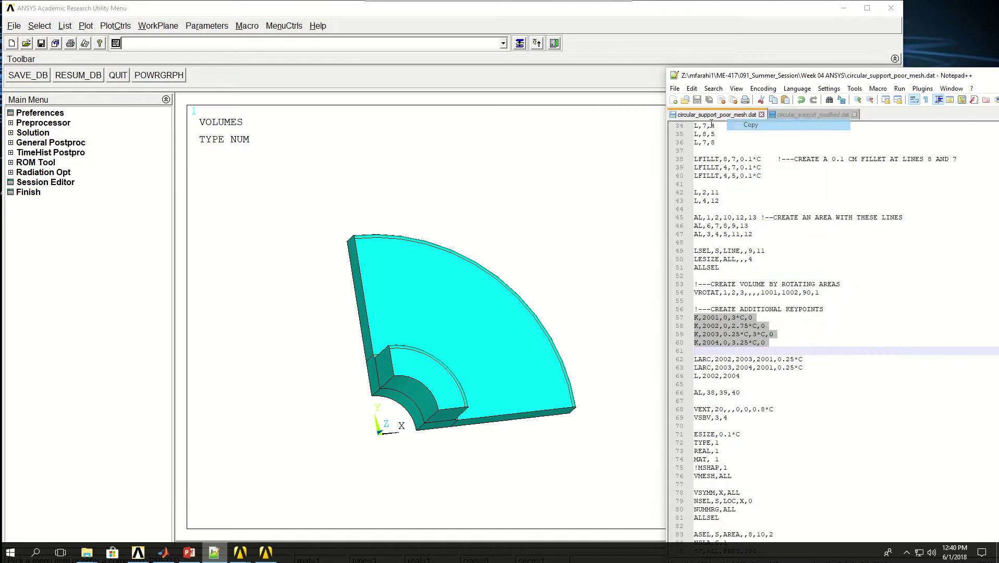
pyautogui.rightClick(355, 43)
pyautogui.click(376, 117)
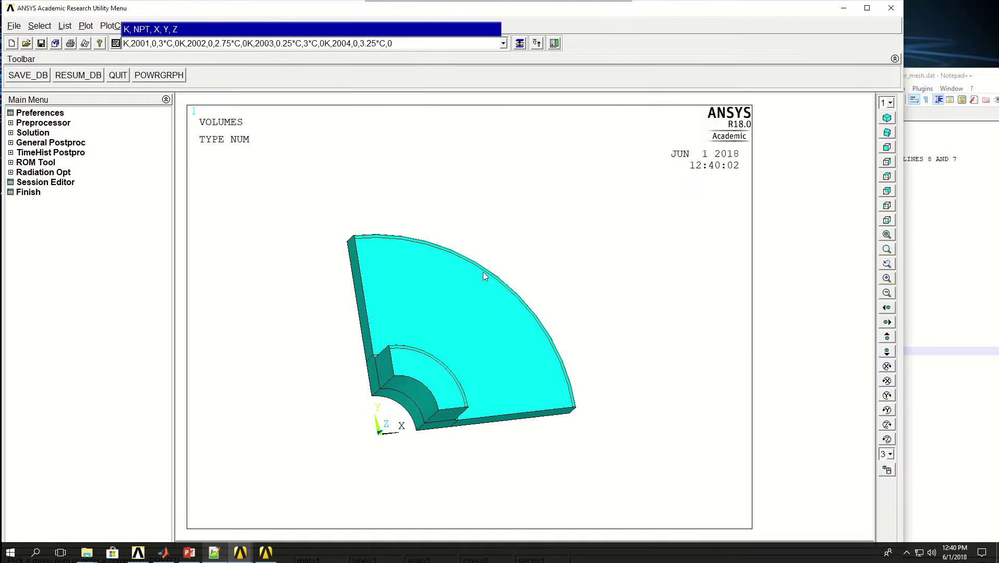
pyautogui.press('Return')
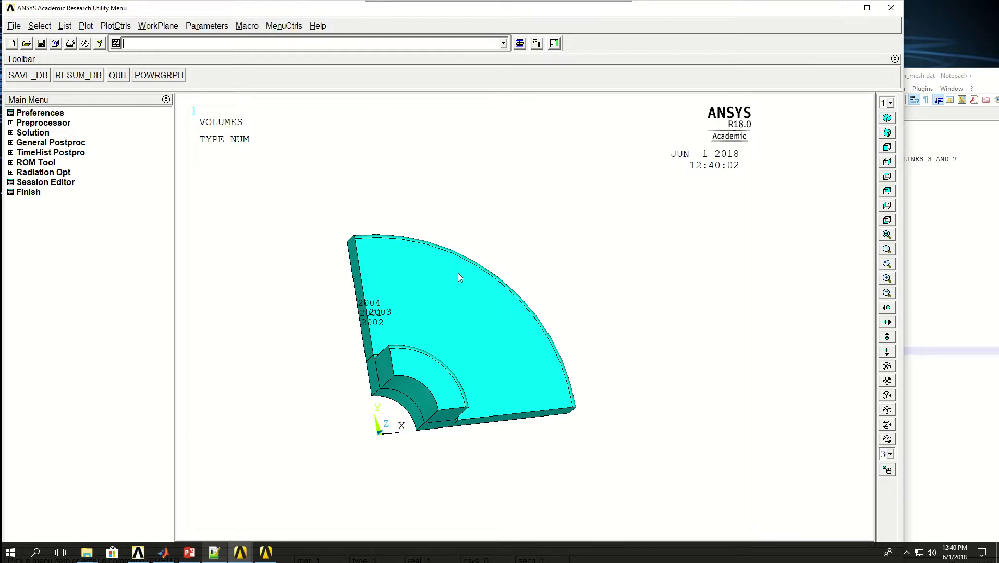
pyautogui.write('kplot')
pyautogui.press('Return')
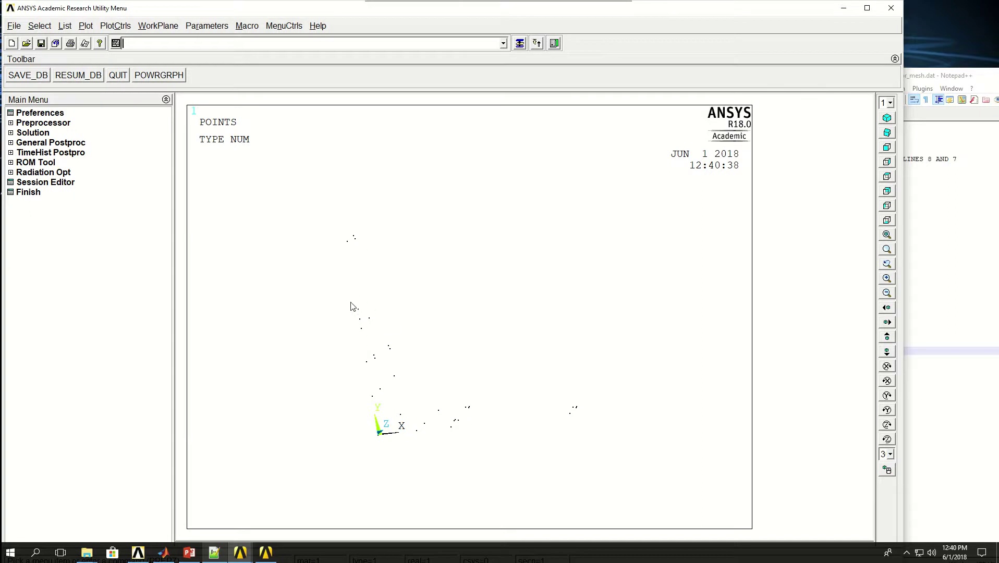
# - Copy LARC,2002,2003,2001,0.25*C, LARC,2003,2004,2001,0.25*C and L,2002,2004 from the Notepad++ script and run them in ANSYS to draw the half-circle outline
pyautogui.click(935, 77)
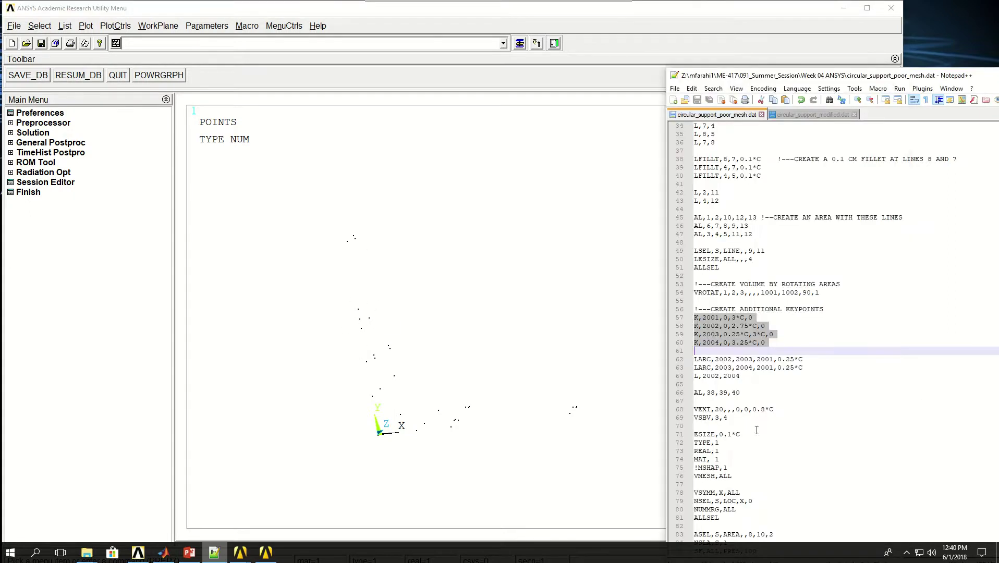
pyautogui.click(722, 360)
pyautogui.press('Home')
pyautogui.hotkey('shift', 'Down')
pyautogui.hotkey('shift', 'Down')
pyautogui.hotkey('shift', 'Down')
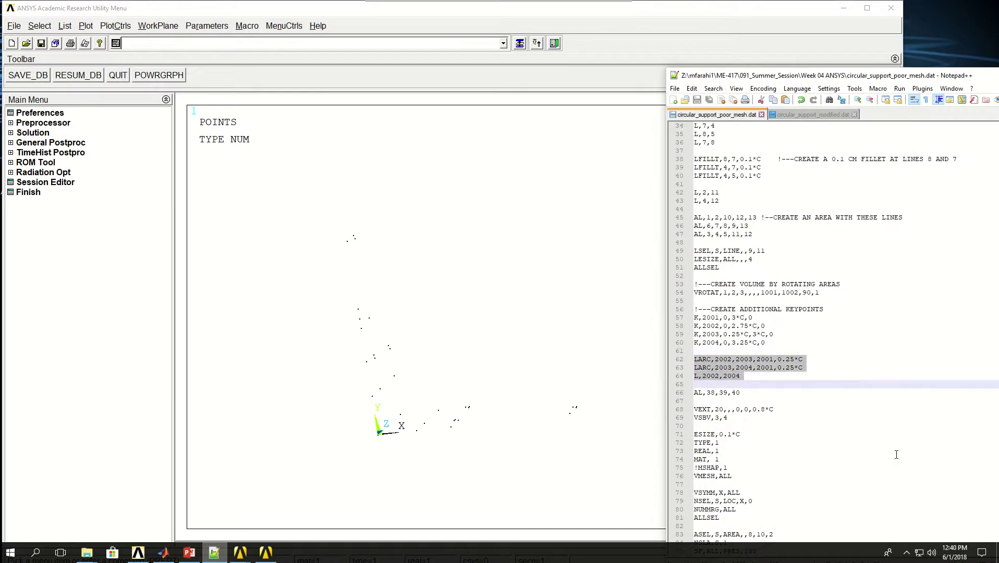
pyautogui.rightClick(420, 47)
pyautogui.click(441, 119)
pyautogui.press('Return')
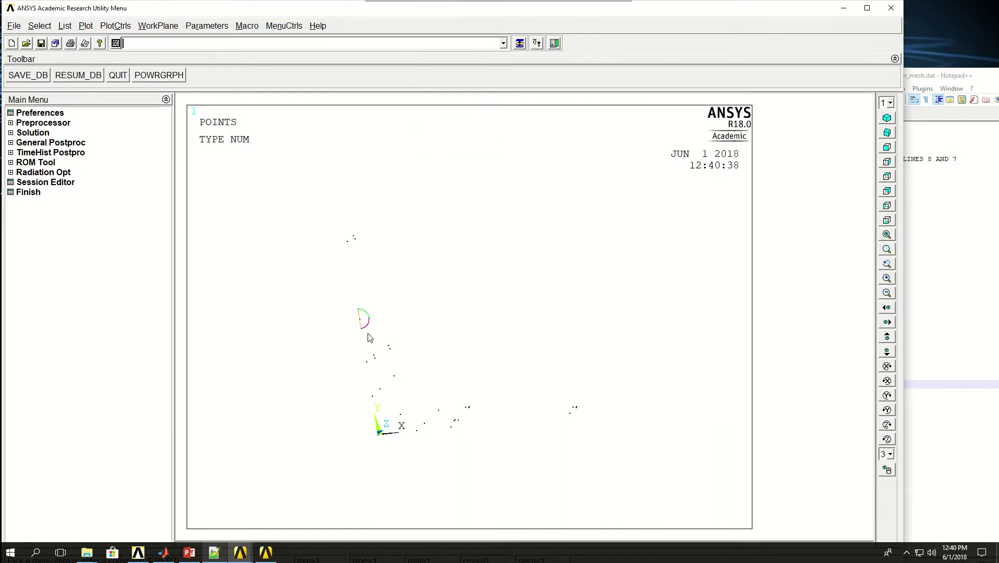
# - Copy AL,38,39,40 and VEXT,20,,,0,0,0.8*C from the Notepad++ script and run them in ANSYS to extrude the half-circle area into a volume
pyautogui.click(924, 80)
pyautogui.click(759, 396)
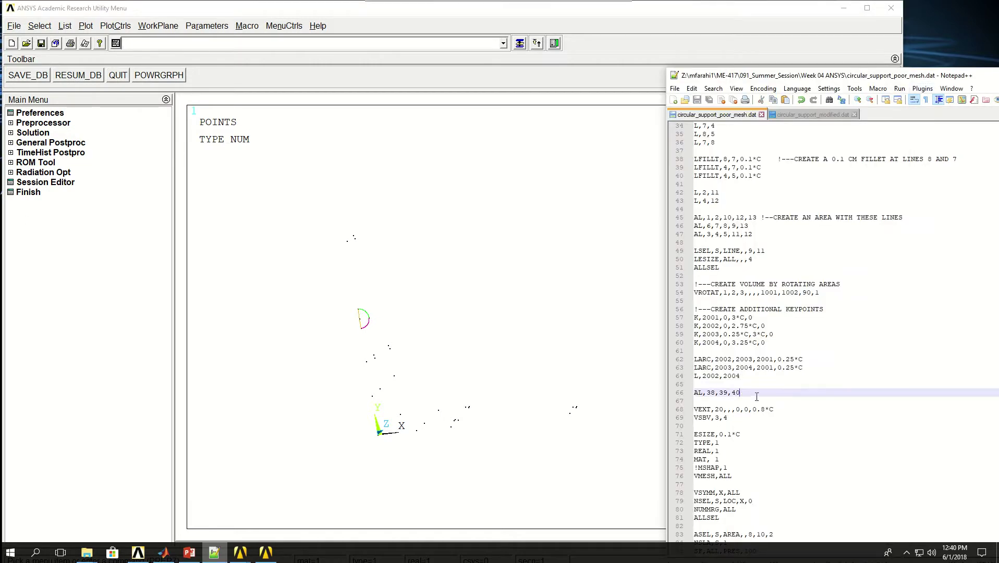
pyautogui.press('Home')
pyautogui.hotkey('shift', 'Down')
pyautogui.hotkey('shift', 'Down')
pyautogui.hotkey('shift', 'Down')
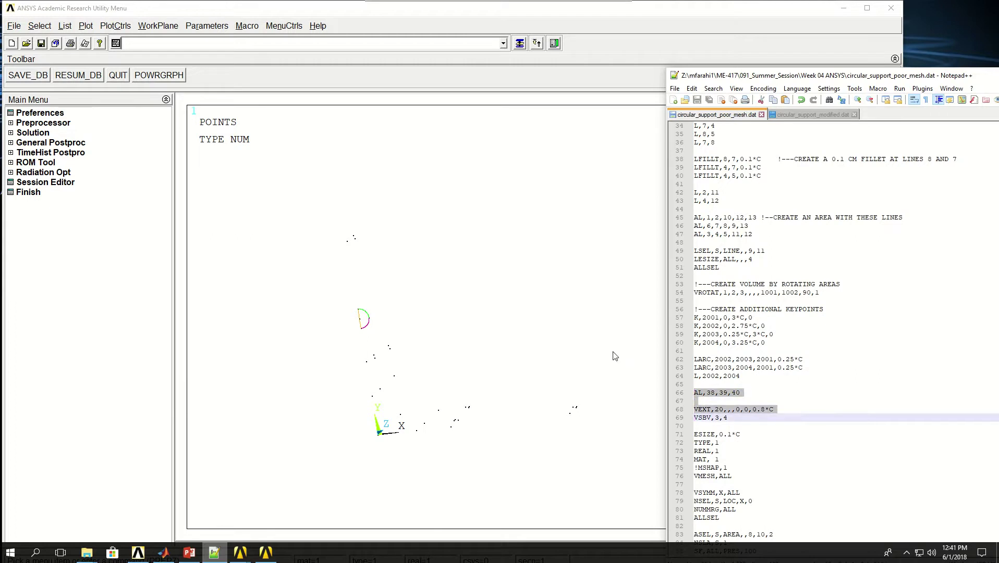
pyautogui.rightClick(439, 42)
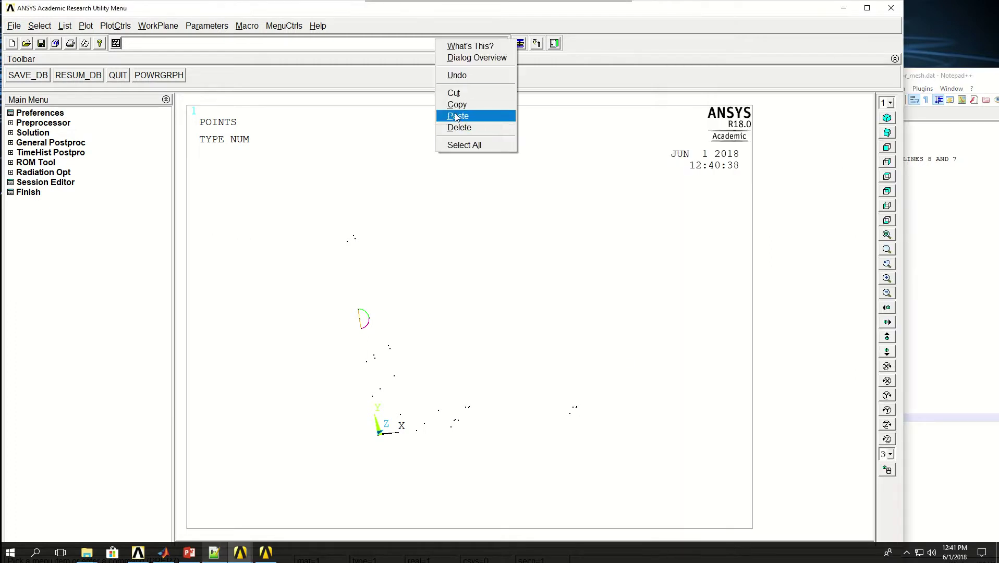
pyautogui.click(454, 127)
pyautogui.press('Return')
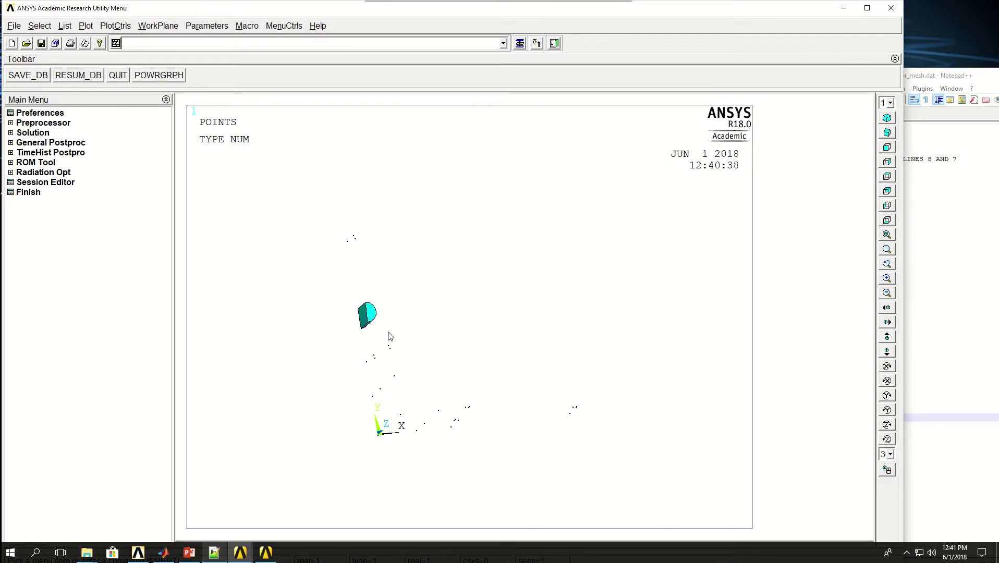
# - Plot the volumes with VPLOT and turn on volume numbers in the plot numbering controls
pyautogui.write('VPLOT')
pyautogui.press('Return')
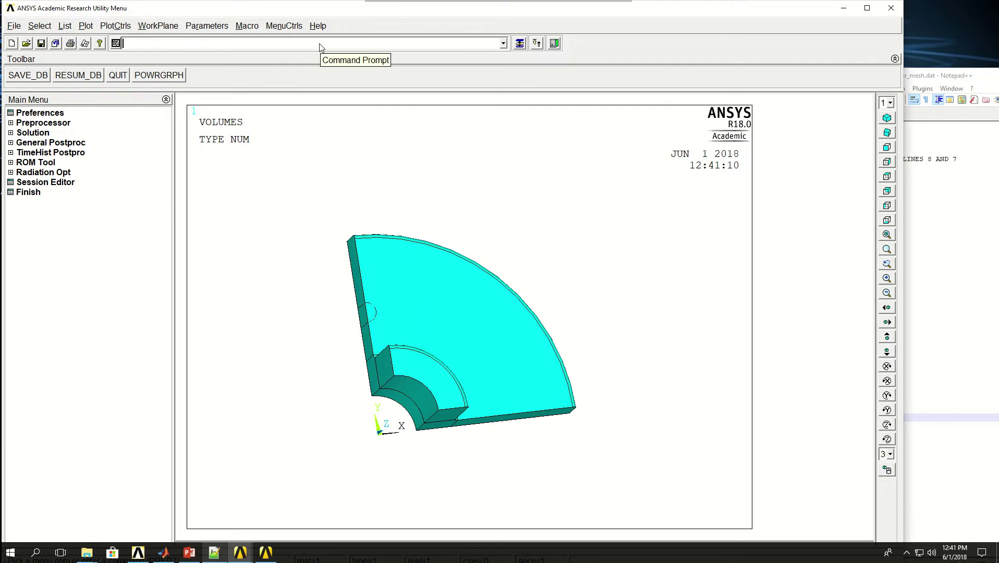
pyautogui.click(115, 26)
pyautogui.click(135, 70)
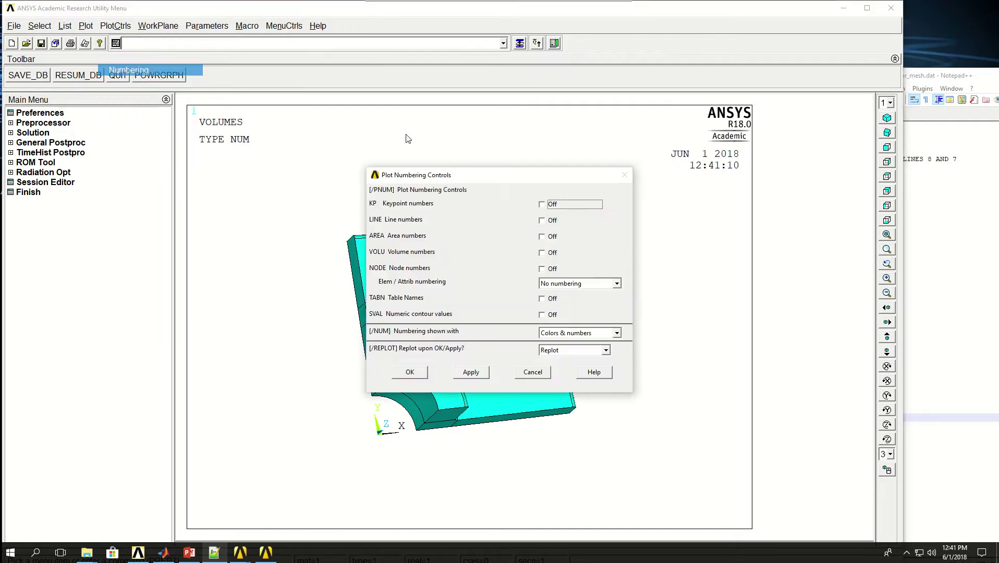
pyautogui.click(552, 254)
pyautogui.click(421, 371)
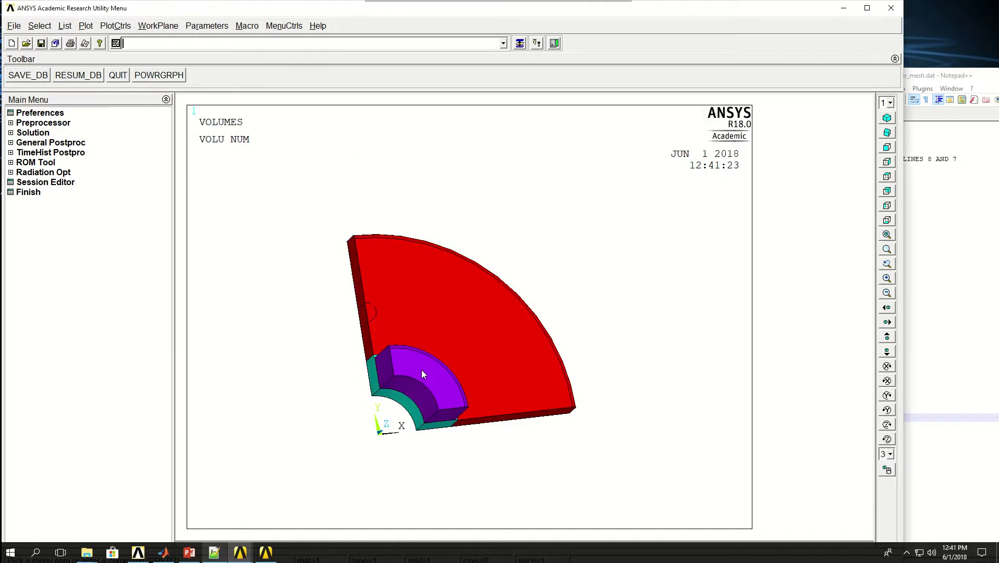
pyautogui.moveTo(375, 335)
pyautogui.keyDown('ctrl'); pyautogui.mouseDown(button='right')
pyautogui.moveTo(481, 324)
pyautogui.moveTo(410, 405)
pyautogui.moveTo(410, 390)
pyautogui.mouseUp(button='right'); pyautogui.keyUp('ctrl')
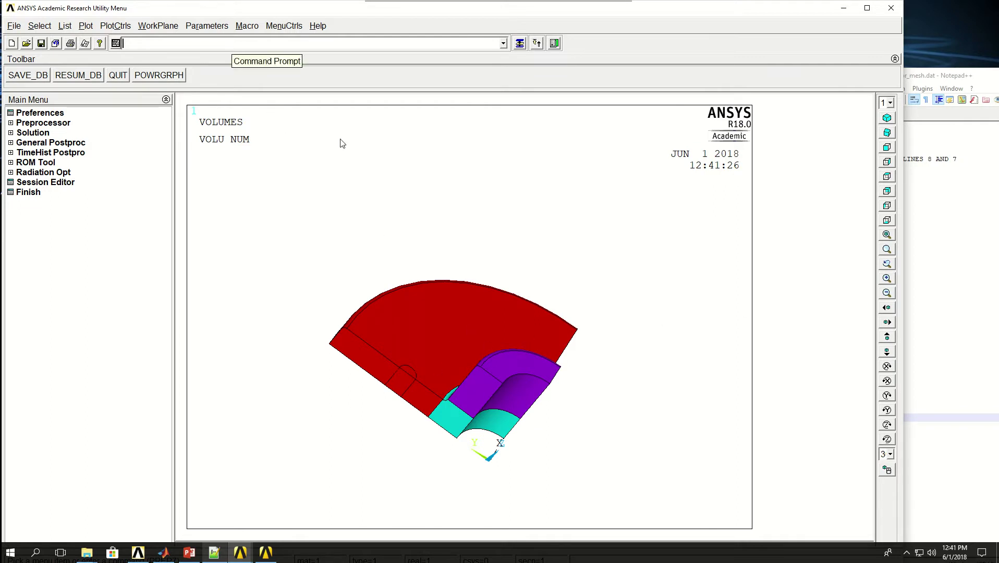
# - Run VSEL,S and pick the half-cylinder volume 4 and the outer plate volume 3 as the selected set
pyautogui.write('VSEL,S')
pyautogui.press('Return')
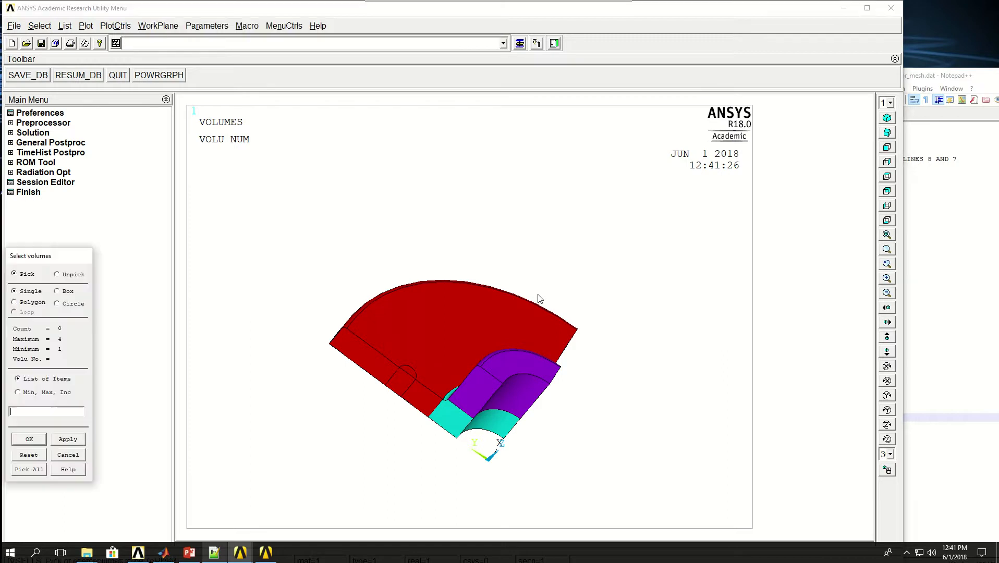
pyautogui.click(418, 303)
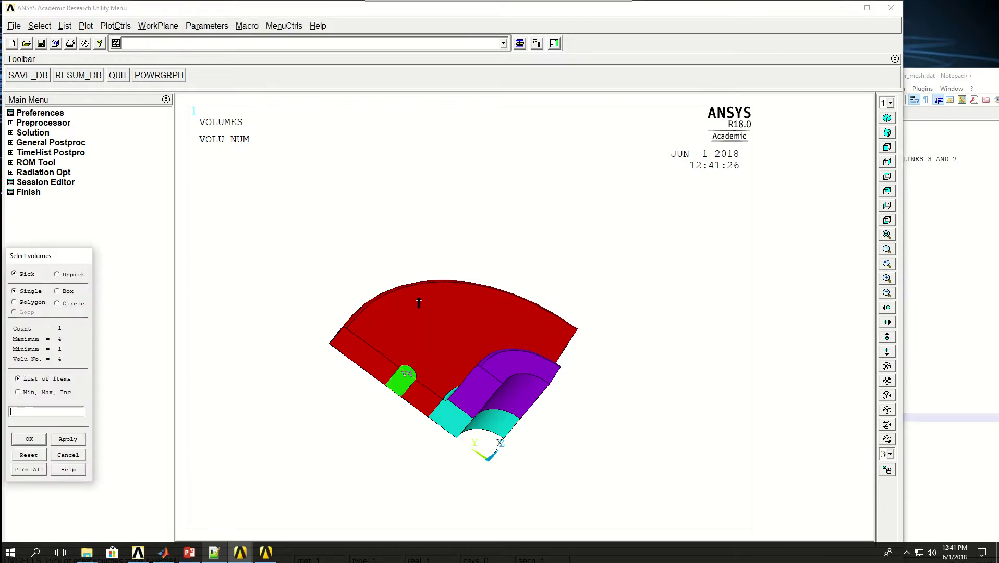
pyautogui.click(430, 299)
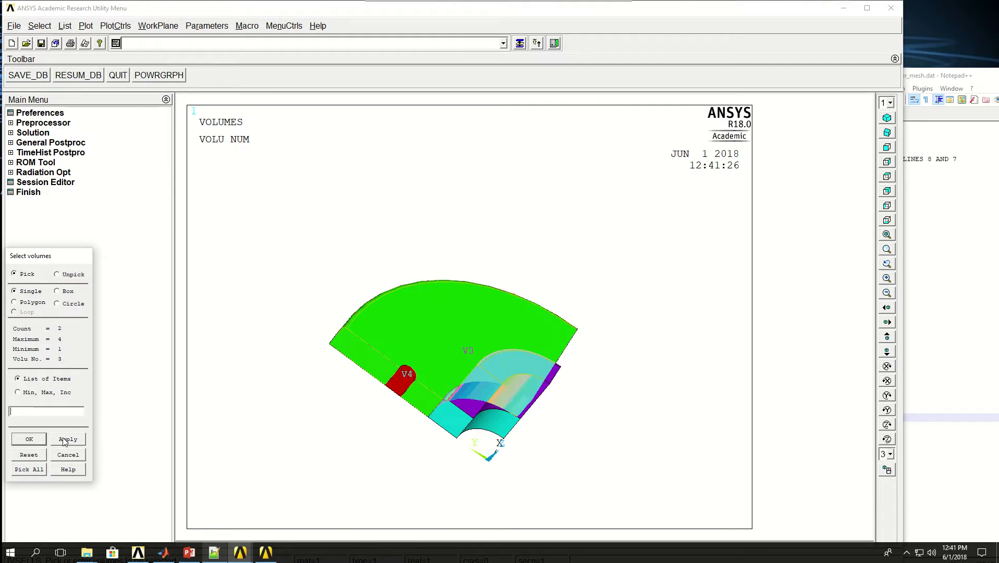
pyautogui.click(30, 440)
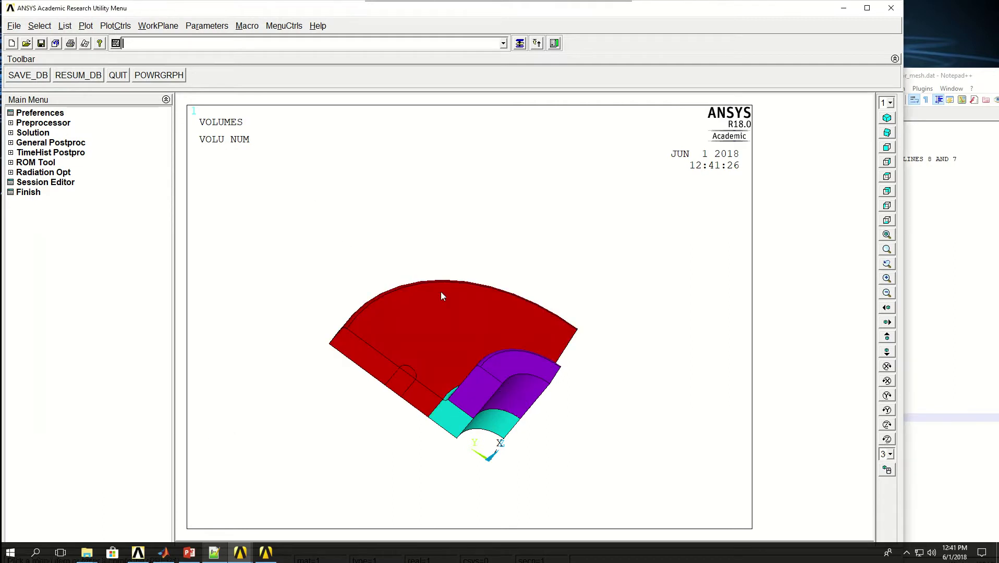
# - List the selected volumes with VLIST to check their numbers, and close the listing
pyautogui.write('VLIST')
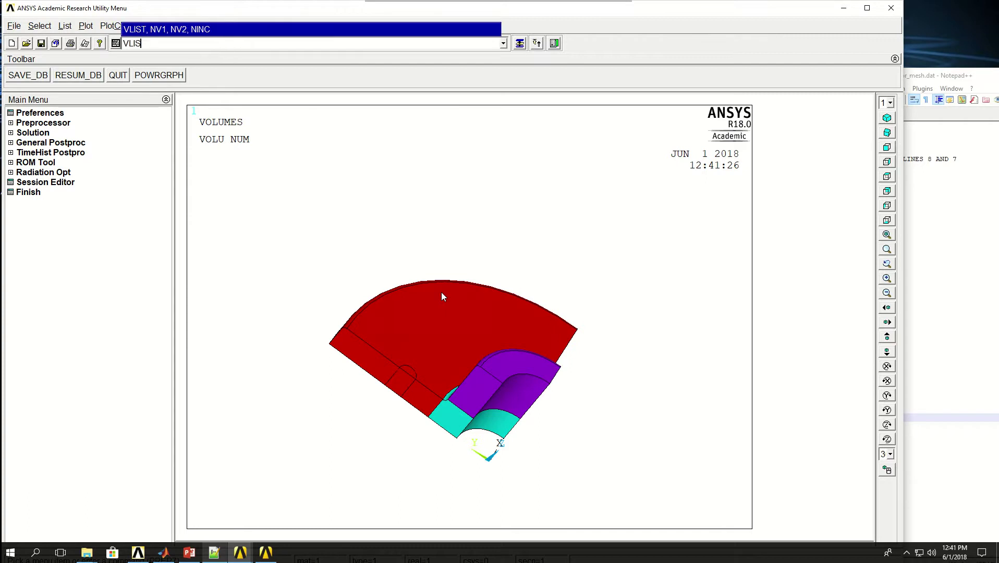
pyautogui.press('Return')
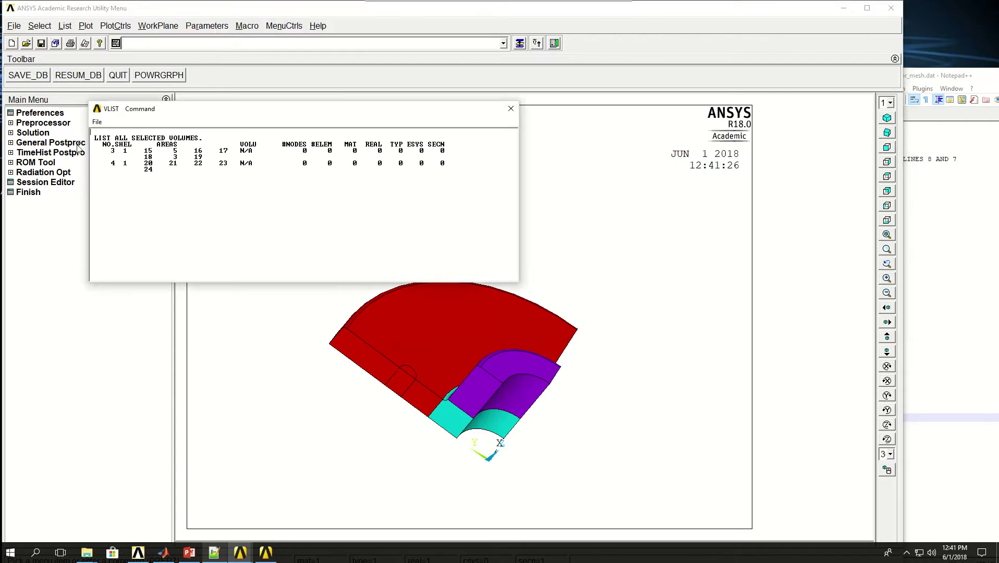
pyautogui.click(511, 110)
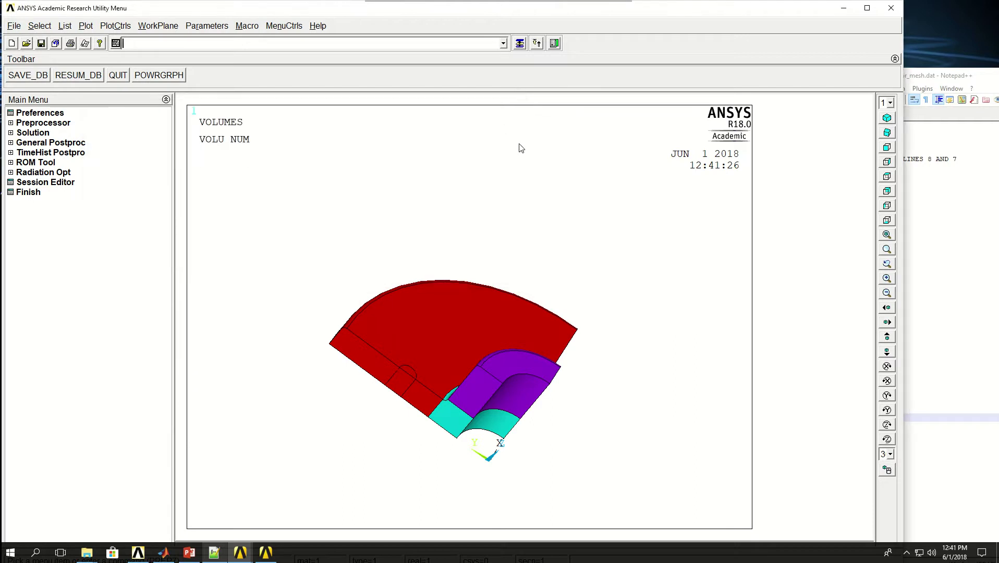
# - Reselect everything with ALLSEL, and run VSBV,3,4 from the Notepad++ script in ANSYS to subtract the half-cylinder from the outer plate
pyautogui.write('ALLSEL')
pyautogui.press('Return')
pyautogui.click(924, 424)
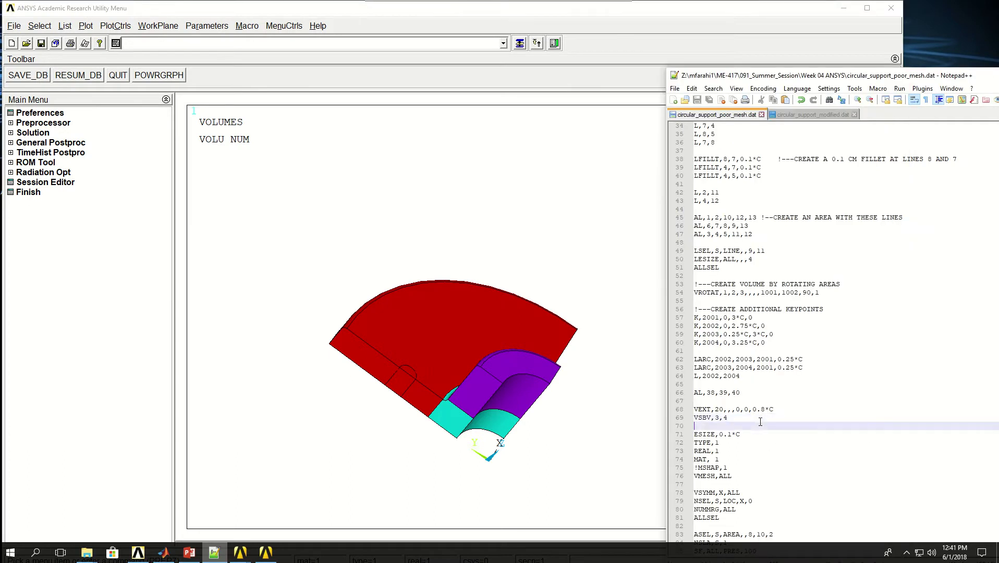
pyautogui.hotkey('shift', 'Down')
pyautogui.hotkey('ctrl', 'c')
pyautogui.rightClick(435, 46)
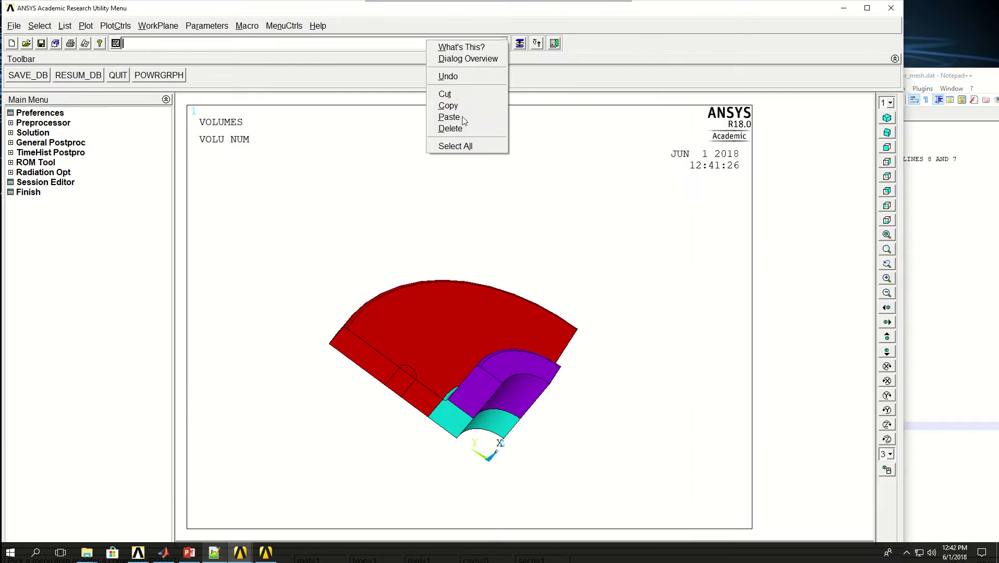
pyautogui.click(459, 121)
pyautogui.press('Return')
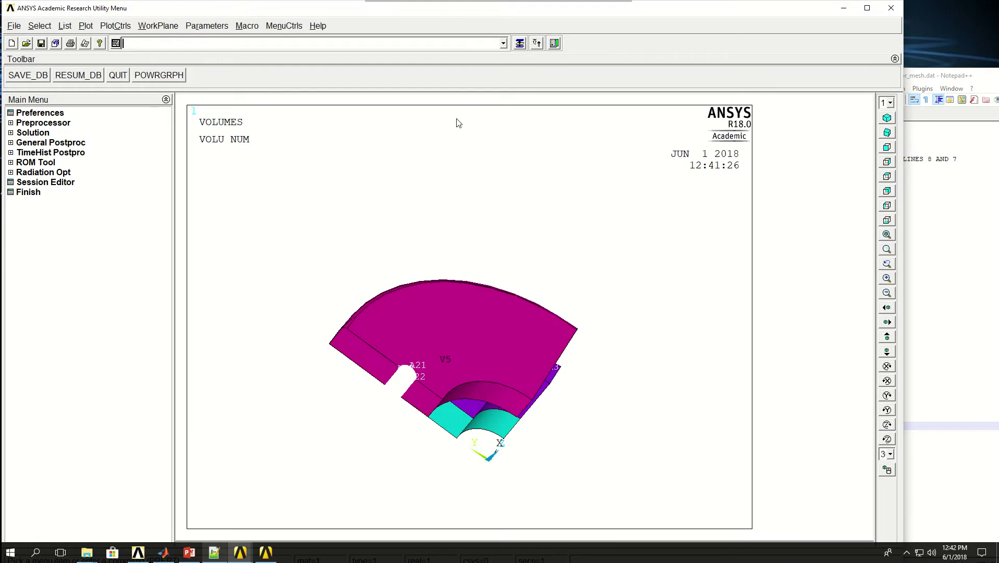
# - Replot the volumes with VPLOT and turn off volume numbers in the plot numbering controls
pyautogui.write('VPL')
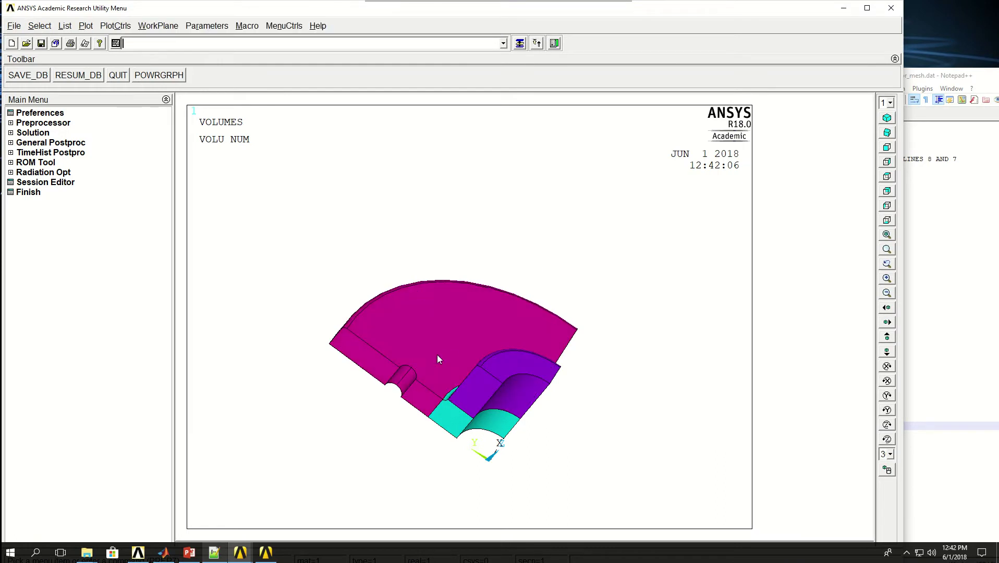
pyautogui.moveTo(439, 358)
pyautogui.keyDown('ctrl'); pyautogui.mouseDown(button='right')
pyautogui.moveTo(411, 328)
pyautogui.moveTo(452, 337)
pyautogui.moveTo(429, 349)
pyautogui.moveTo(410, 326)
pyautogui.mouseUp(button='right'); pyautogui.keyUp('ctrl')
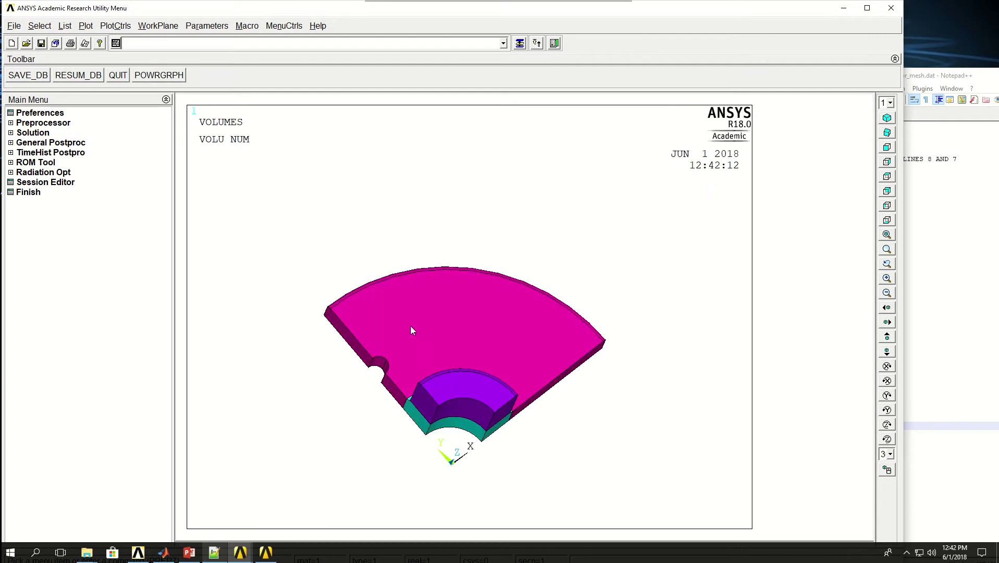
pyautogui.click(116, 26)
pyautogui.click(125, 71)
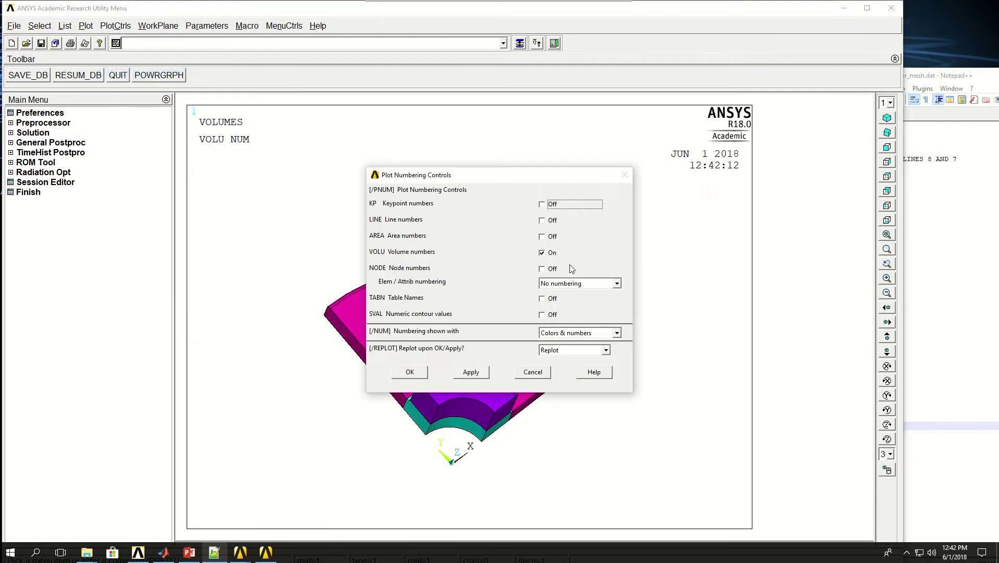
pyautogui.click(543, 253)
pyautogui.click(412, 372)
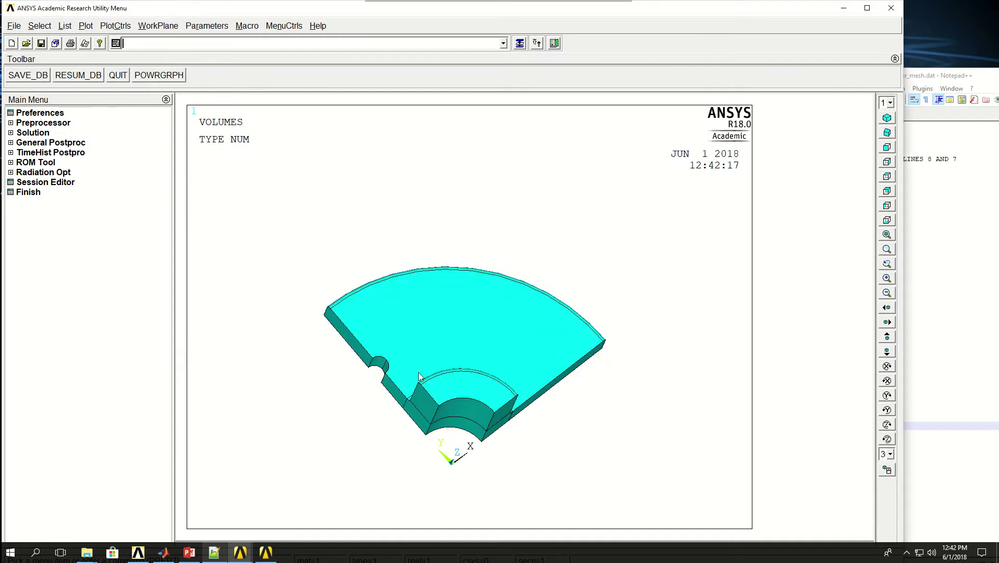
# - Switch to the Notepad++ script and review the meshing commands from ESIZE,0.1*C through VMESH,ALL line by line
pyautogui.click(953, 79)
pyautogui.tripleClick(712, 342)
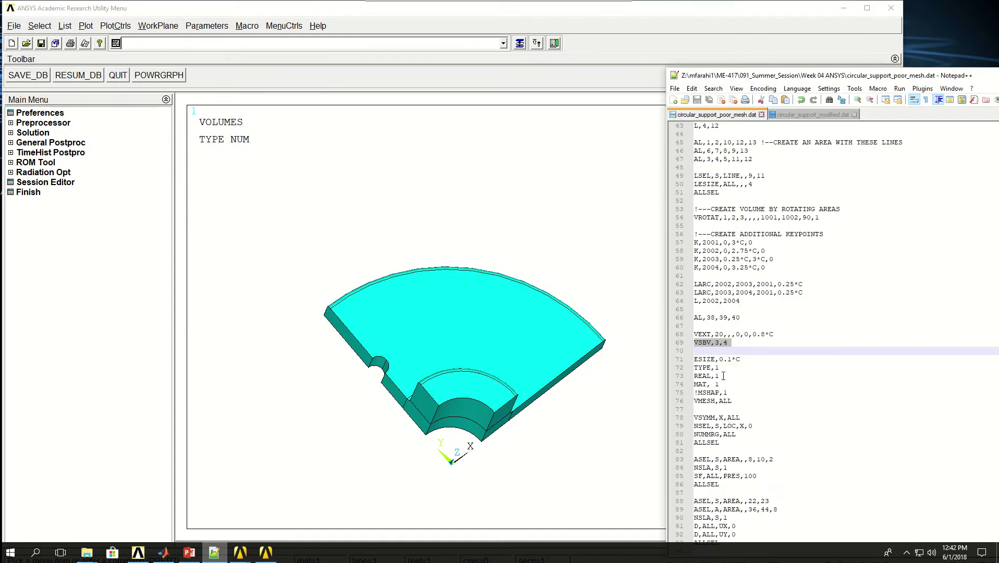
pyautogui.click(735, 359)
pyautogui.press('Home')
pyautogui.hotkey('shift', 'Down')
pyautogui.hotkey('shift', 'Down')
pyautogui.hotkey('shift', 'Down')
pyautogui.hotkey('shift', 'Down')
pyautogui.hotkey('shift', 'Down')
pyautogui.hotkey('shift', 'Down')
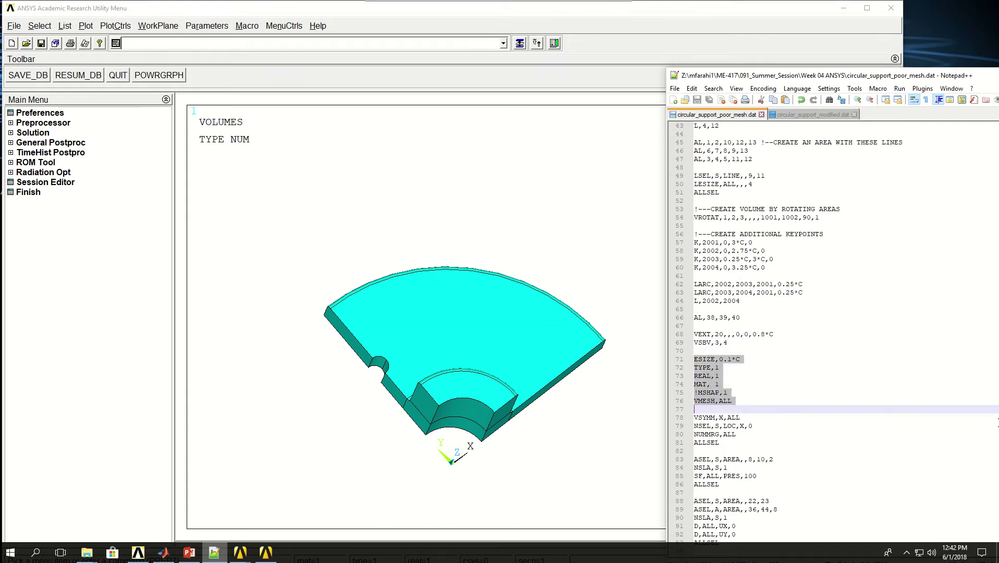
pyautogui.hotkey('shift', 'Up')
pyautogui.hotkey('shift', 'Up')
pyautogui.hotkey('shift', 'Up')
pyautogui.hotkey('shift', 'Up')
pyautogui.hotkey('shift', 'Up')
pyautogui.hotkey('shift', 'Up')
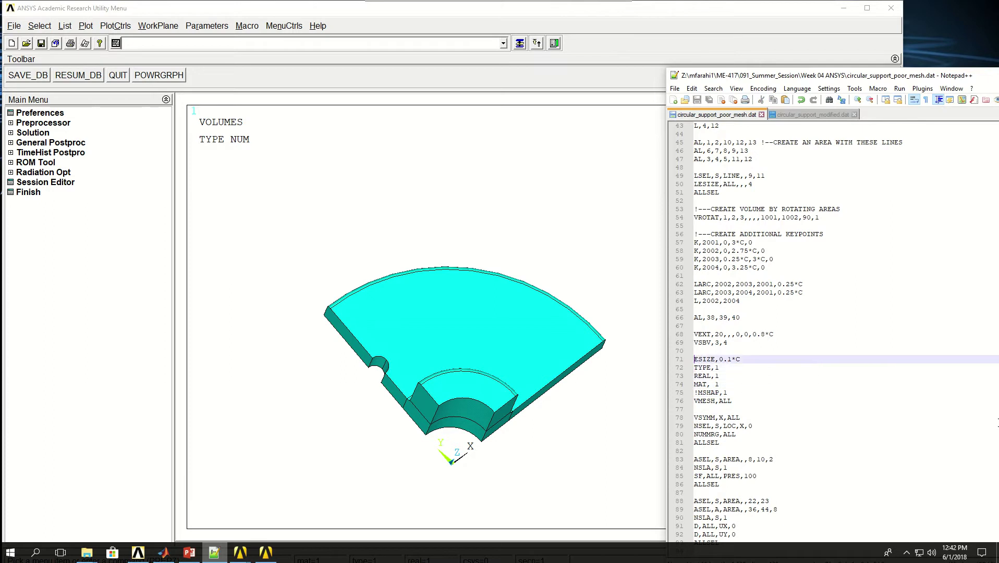
pyautogui.click(694, 368)
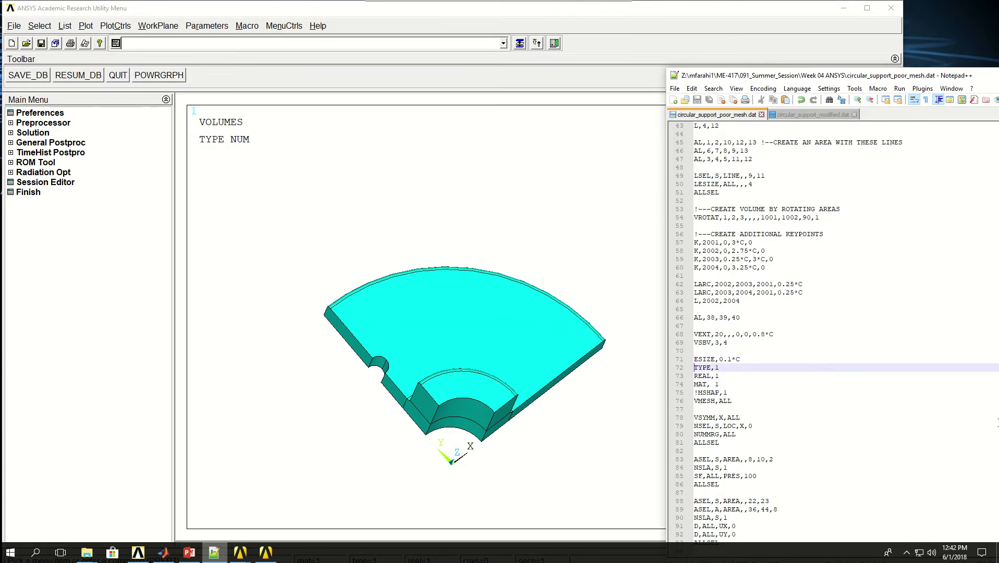
pyautogui.click(694, 376)
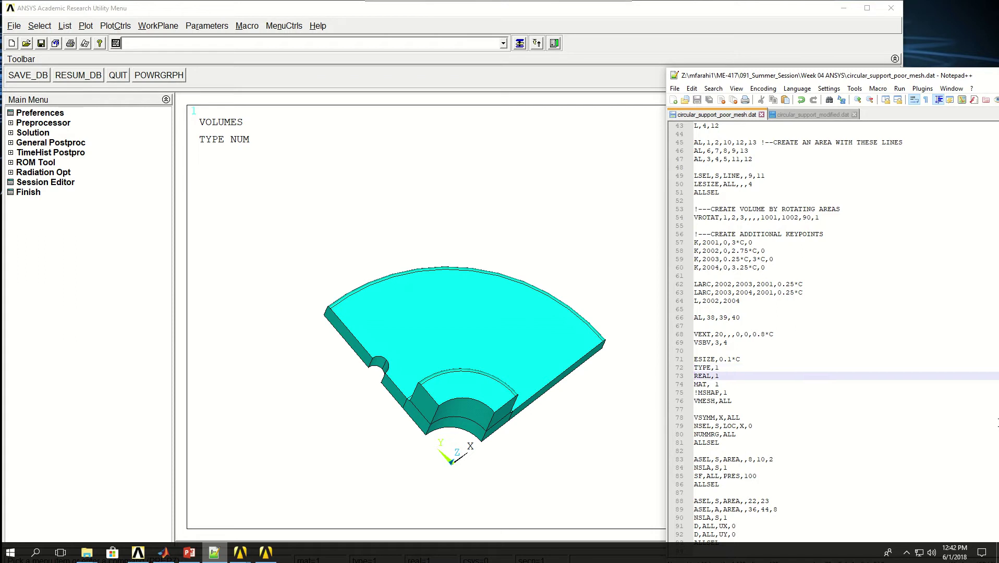
pyautogui.click(694, 383)
# - Copy the script block from ESIZE,0.1*C through VMESH,ALL and run it in ANSYS to mesh all volumes
pyautogui.press('Up')
pyautogui.press('Up')
pyautogui.press('Up')
pyautogui.hotkey('shift', 'Down')
pyautogui.hotkey('shift', 'Down')
pyautogui.hotkey('ctrl', 'c')
pyautogui.hotkey('shift', 'Down')
pyautogui.hotkey('shift', 'Down')
pyautogui.hotkey('shift', 'Down')
pyautogui.hotkey('shift', 'Down')
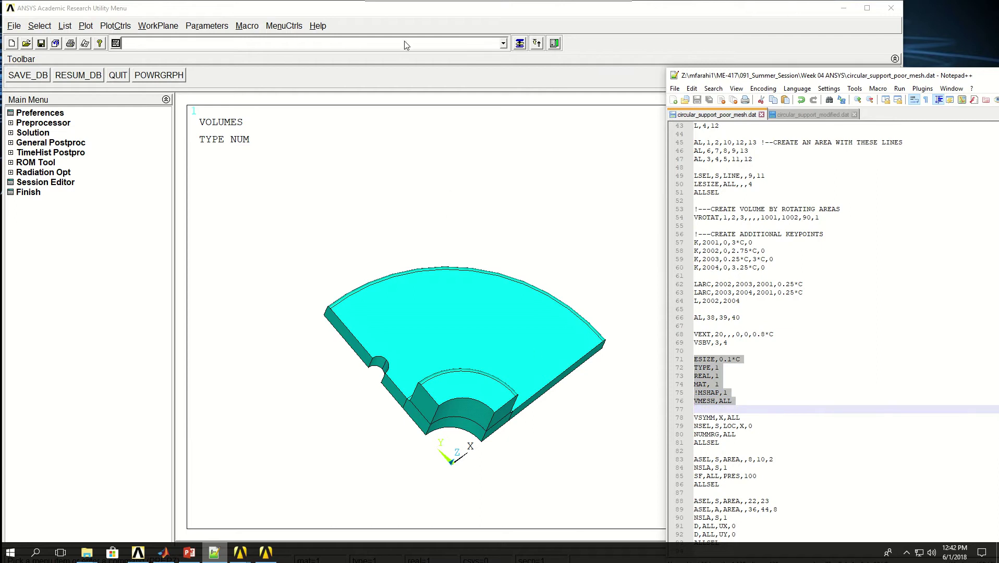
pyautogui.rightClick(422, 38)
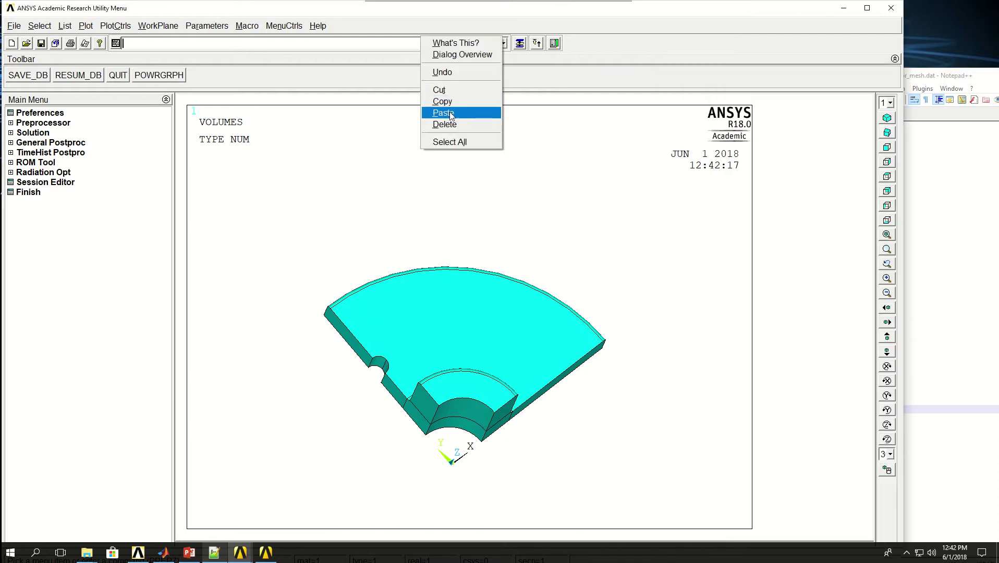
pyautogui.click(446, 113)
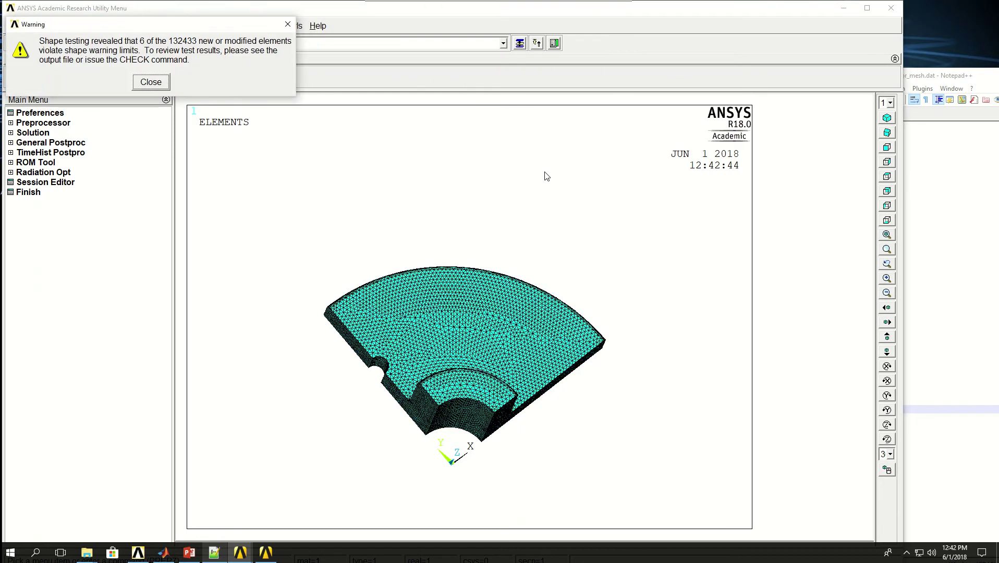
pyautogui.click(158, 85)
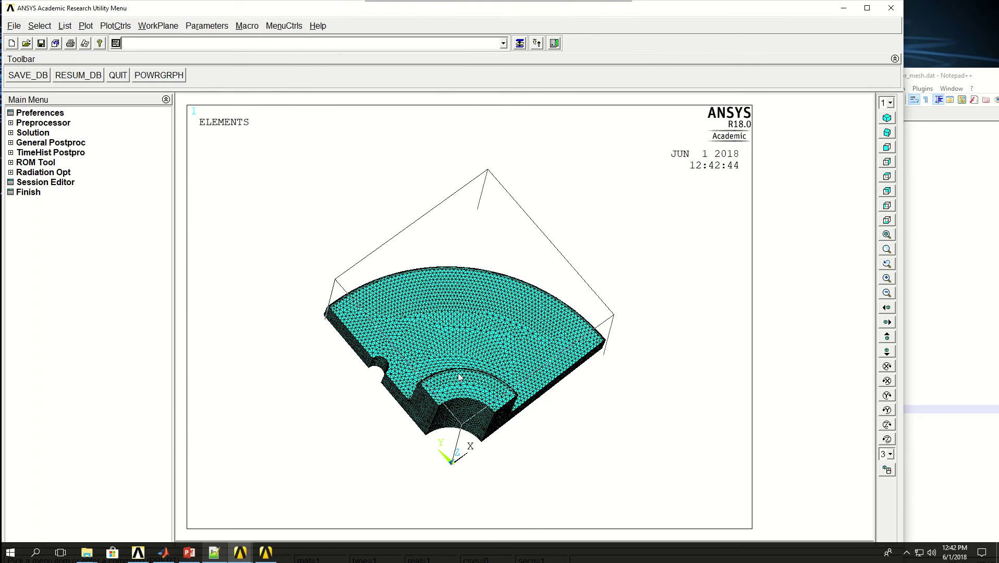
# - Inspect the element mesh from several angles, including the outer fillet edge and the bolt hole cutout
pyautogui.keyDown('ctrl'); pyautogui.moveTo(472, 421); pyautogui.dragTo(498, 365, button='right'); pyautogui.keyUp('ctrl')
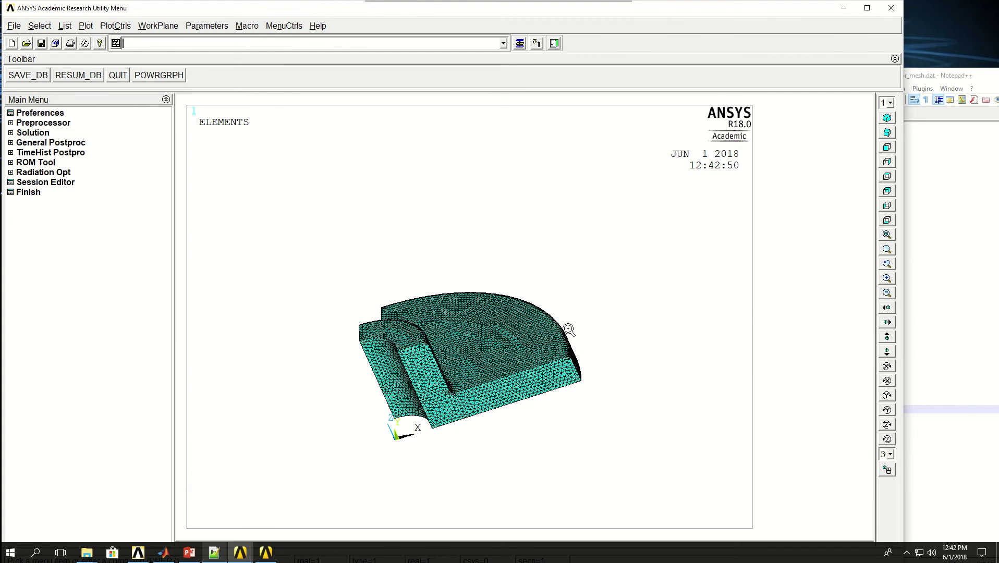
pyautogui.scroll(5, 571, 334)
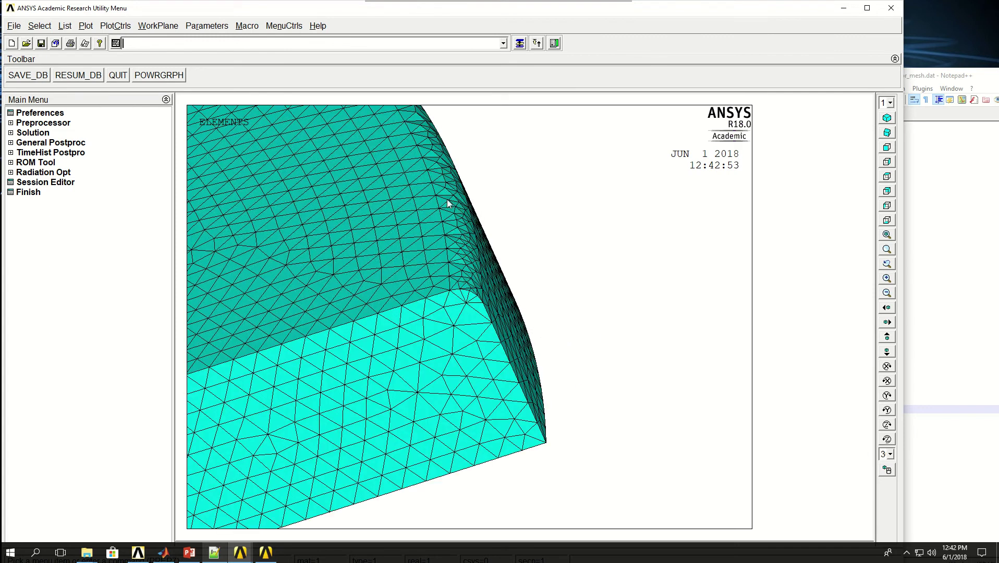
pyautogui.click(886, 237)
pyautogui.keyDown('ctrl'); pyautogui.moveTo(437, 374); pyautogui.dragTo(504, 387, button='right'); pyautogui.keyUp('ctrl')
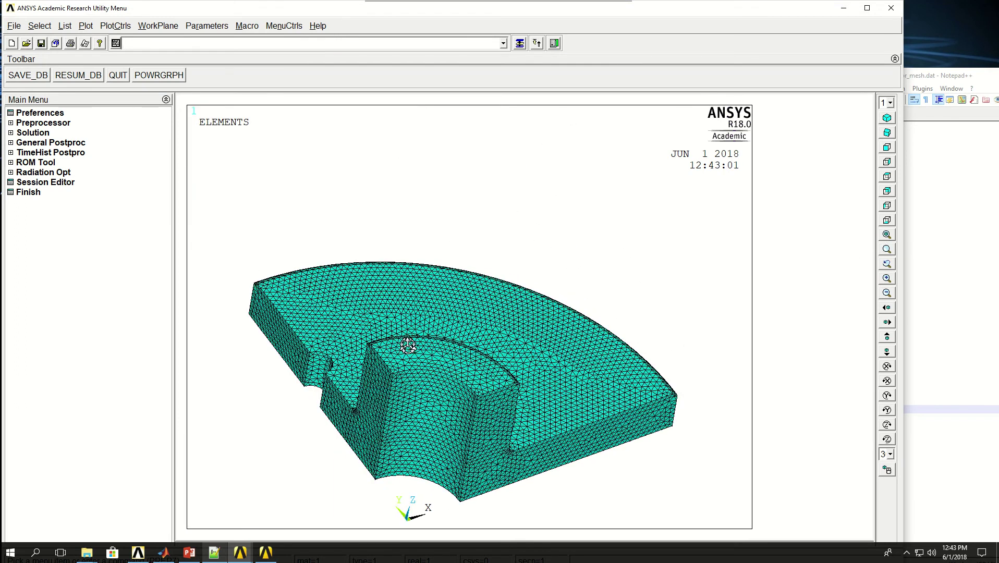
pyautogui.keyDown('ctrl'); pyautogui.moveTo(406, 345); pyautogui.dragTo(405, 374, button='right'); pyautogui.keyUp('ctrl')
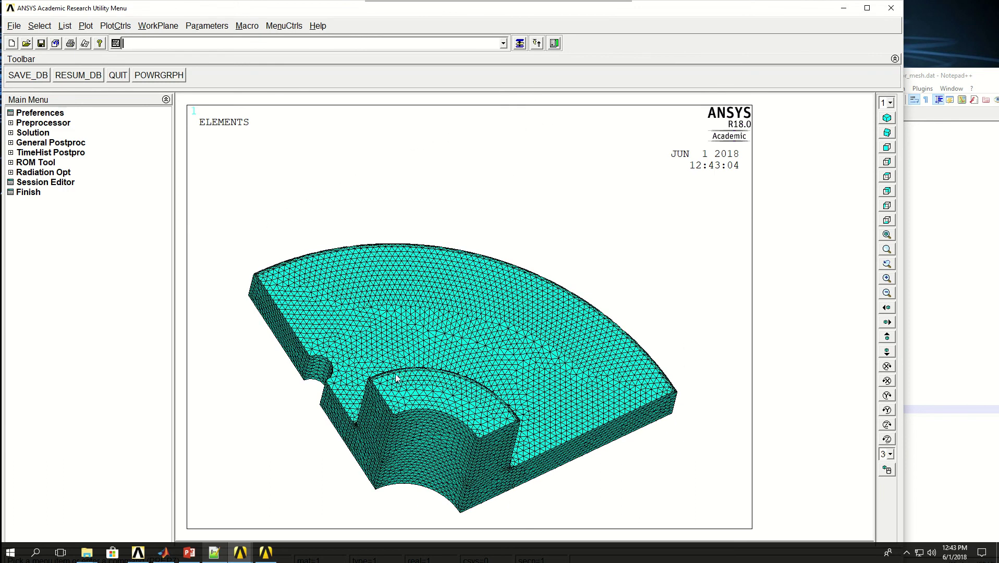